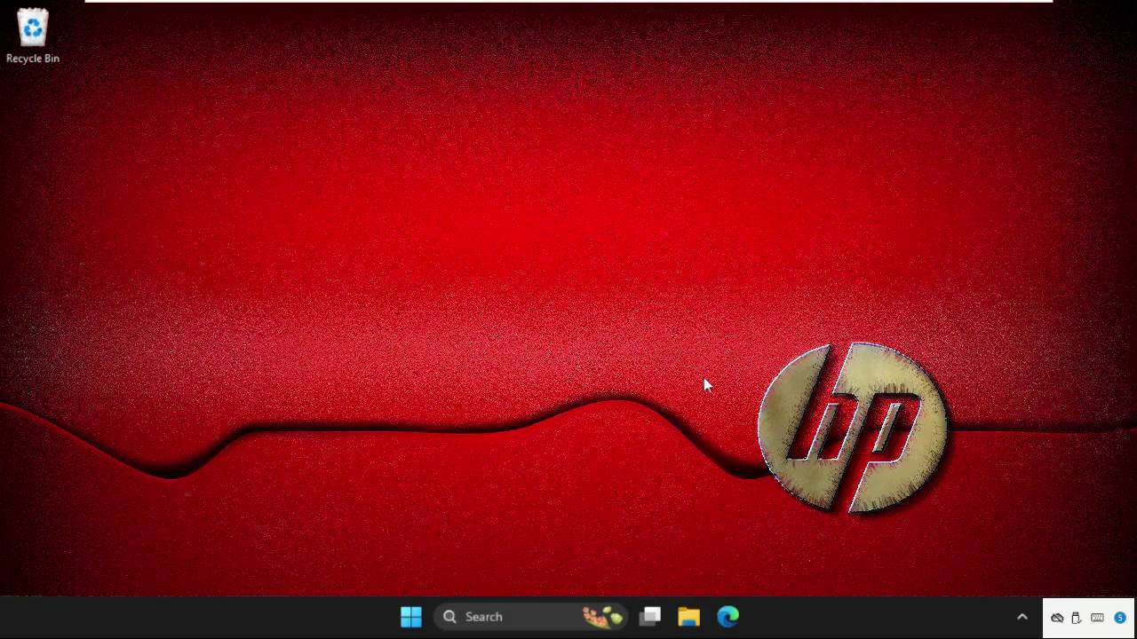
- Launch the Services console by running services.msc
{"action": "key", "text": "super+r"}
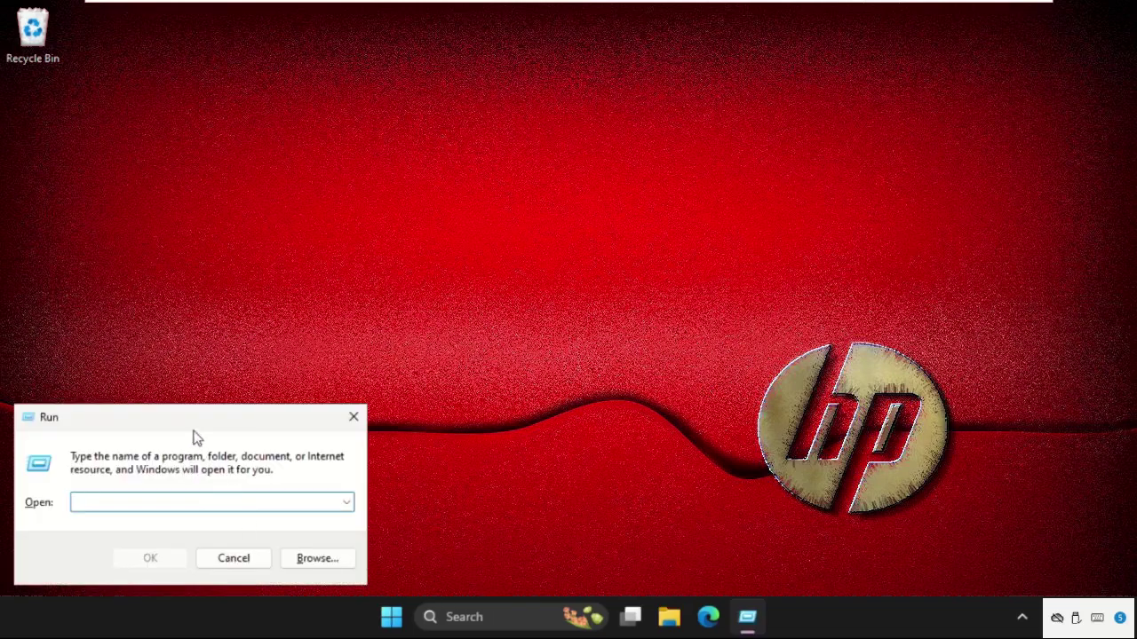
{"action": "left_click_drag", "start_coordinate": [195, 434], "coordinate": [629, 209]}
{"action": "type", "text": "ser"}
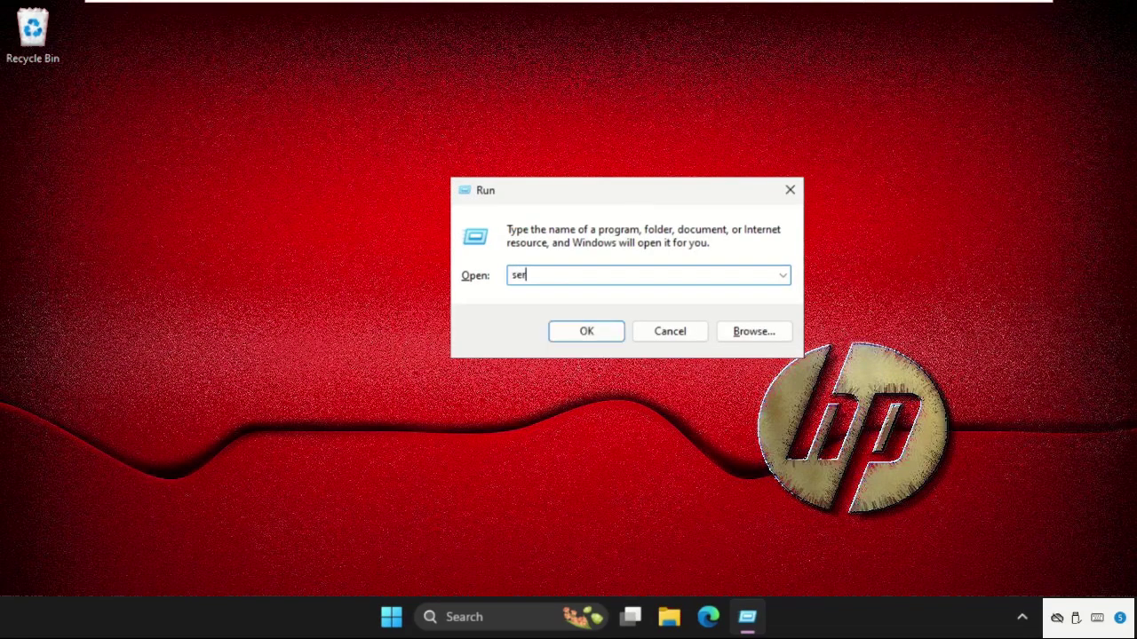
{"action": "type", "text": "vices.msc"}
{"action": "left_click", "coordinate": [596, 330]}
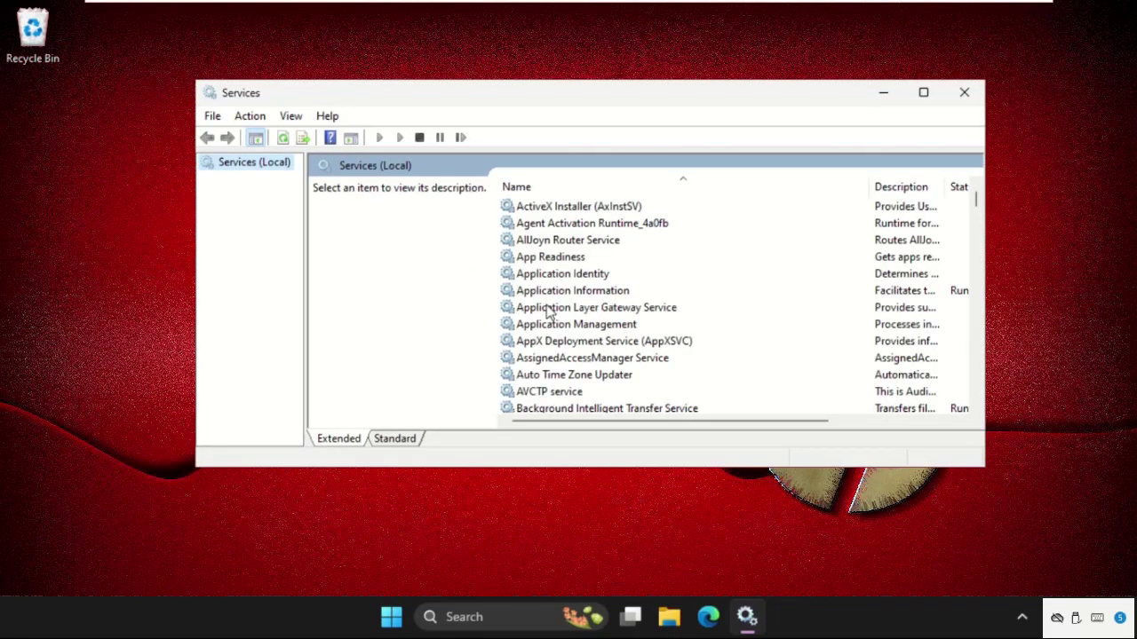
- Find and select the WLAN AutoConfig service in the list of local services
{"action": "left_click", "coordinate": [551, 225]}
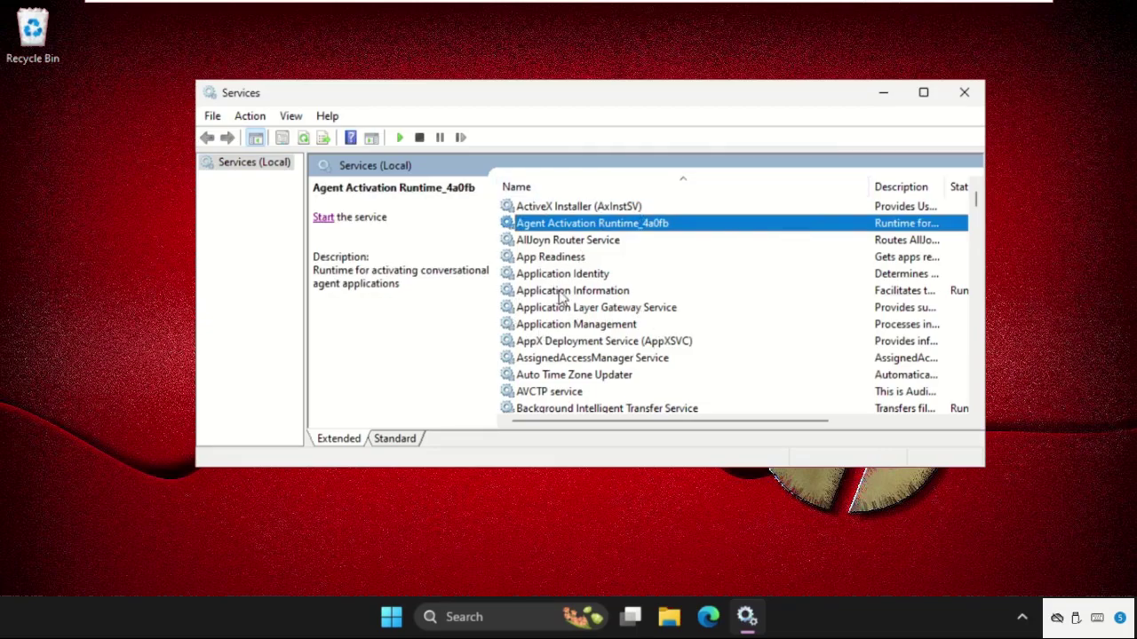
{"action": "key", "text": "w"}
{"action": "key", "text": "w"}
{"action": "key", "text": "w"}
{"action": "key", "text": "w"}
{"action": "key", "text": "w"}
{"action": "key", "text": "w"}
{"action": "key", "text": "w"}
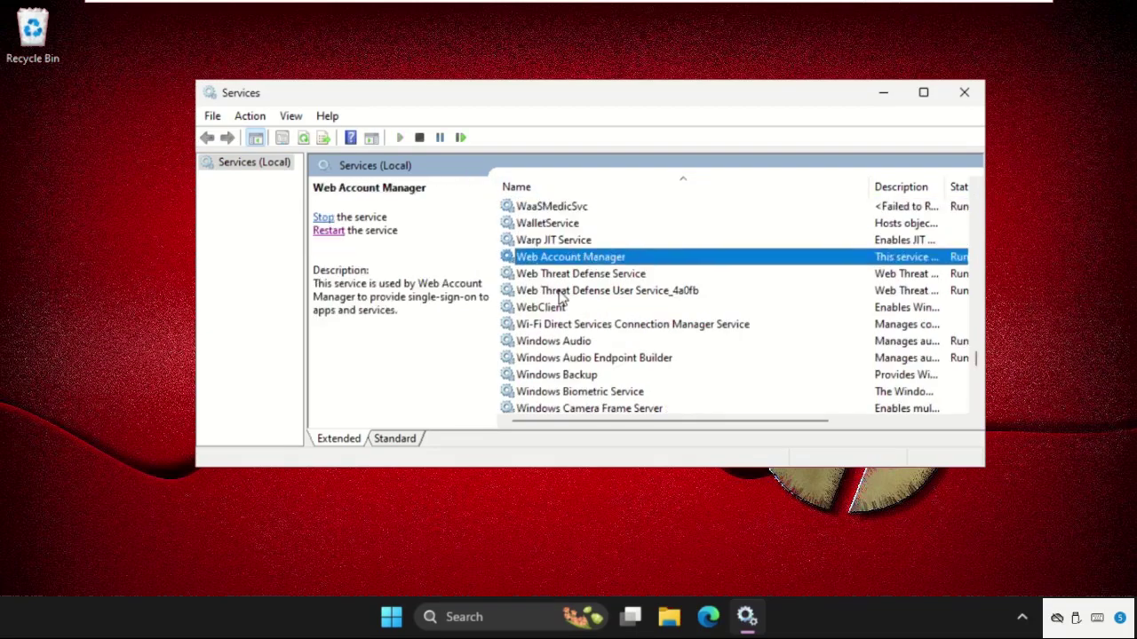
{"action": "key", "text": "w"}
{"action": "key", "text": "w"}
{"action": "key", "text": "w"}
{"action": "key", "text": "w"}
{"action": "key", "text": "w"}
{"action": "key", "text": "w"}
{"action": "key", "text": "w"}
{"action": "key", "text": "w"}
{"action": "key", "text": "w"}
{"action": "key", "text": "w"}
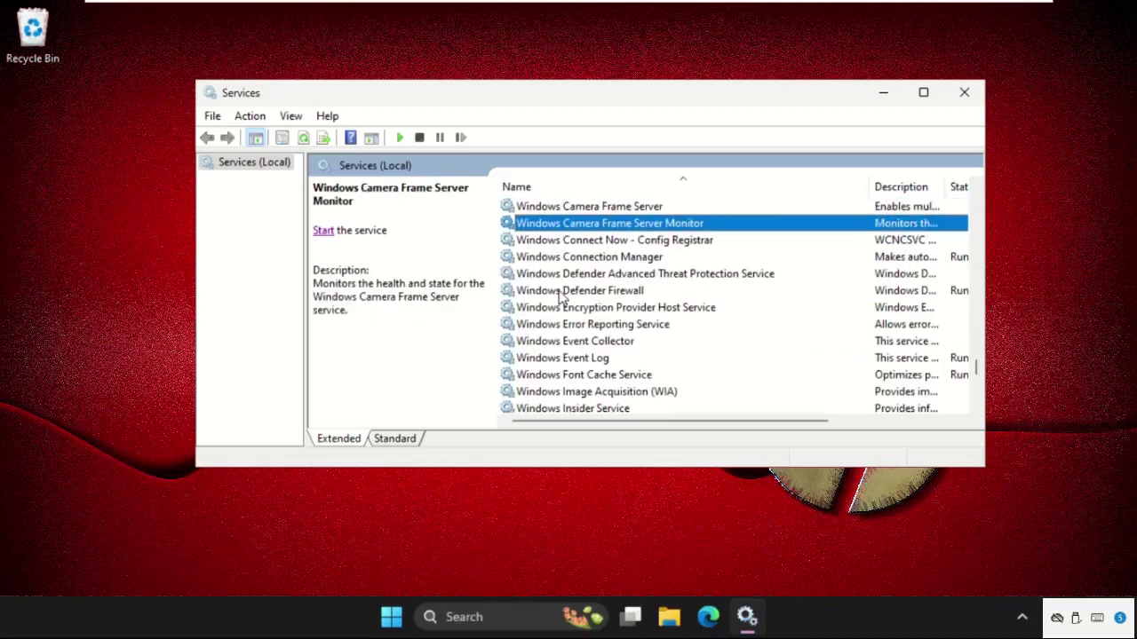
{"action": "key", "text": "w"}
{"action": "key", "text": "w"}
{"action": "key", "text": "w"}
{"action": "key", "text": "w"}
{"action": "key", "text": "w"}
{"action": "key", "text": "w"}
{"action": "key", "text": "w"}
{"action": "key", "text": "w"}
{"action": "key", "text": "w"}
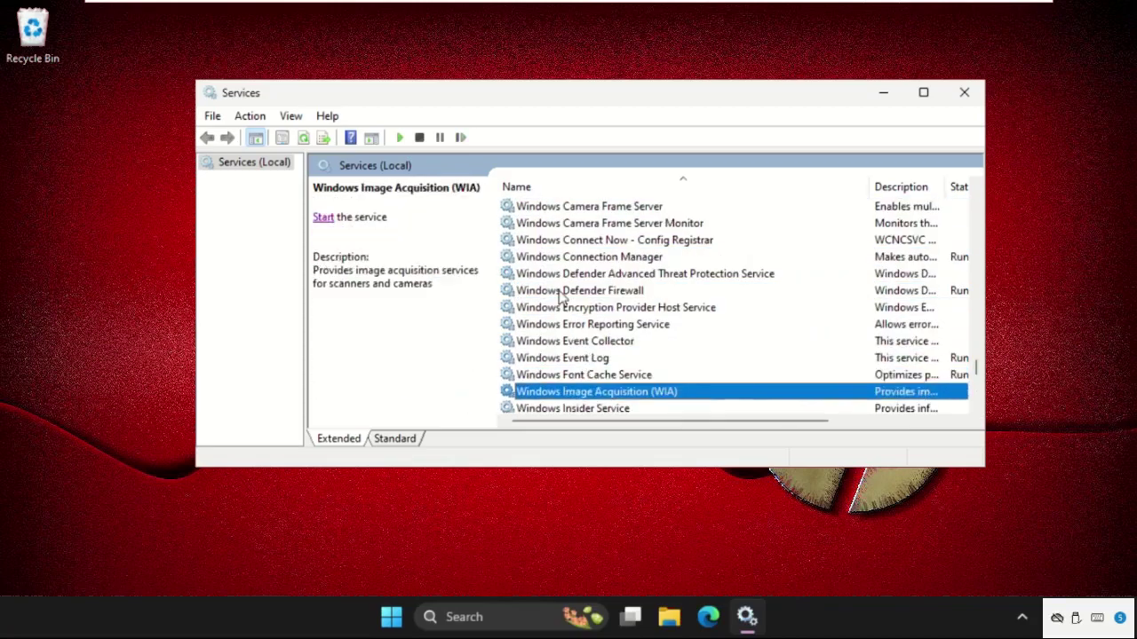
{"action": "key", "text": "w"}
{"action": "key", "text": "w"}
{"action": "key", "text": "w"}
{"action": "key", "text": "w"}
{"action": "key", "text": "w"}
{"action": "key", "text": "w"}
{"action": "key", "text": "w"}
{"action": "key", "text": "w"}
{"action": "key", "text": "w"}
{"action": "key", "text": "w"}
{"action": "key", "text": "w"}
{"action": "key", "text": "w"}
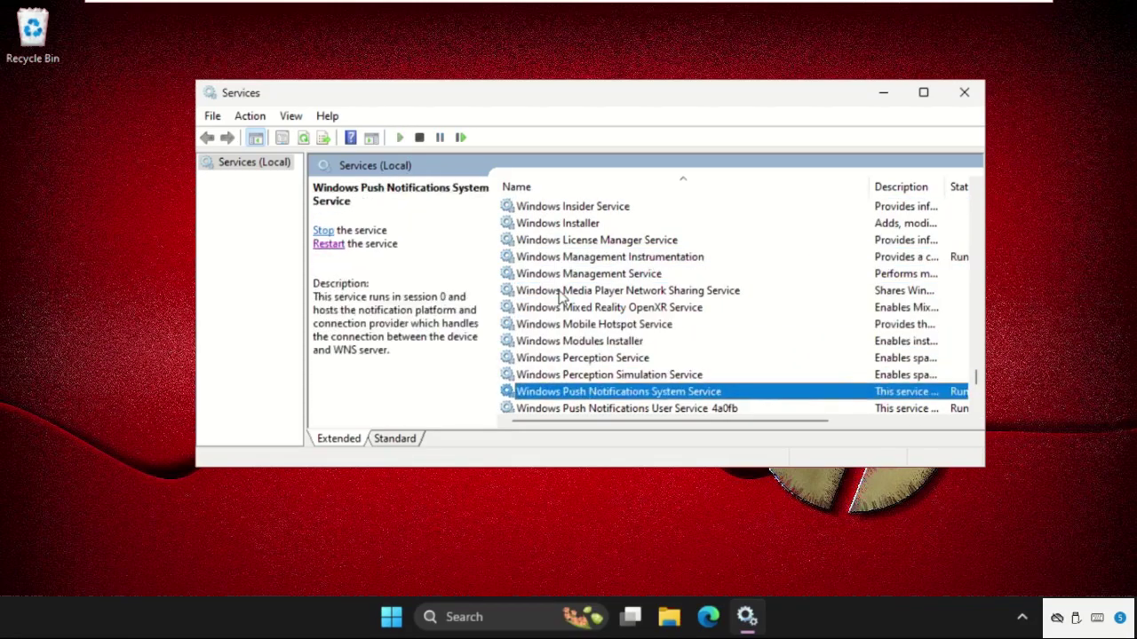
{"action": "key", "text": "w"}
{"action": "key", "text": "w"}
{"action": "key", "text": "w"}
{"action": "key", "text": "w"}
{"action": "key", "text": "w"}
{"action": "key", "text": "w"}
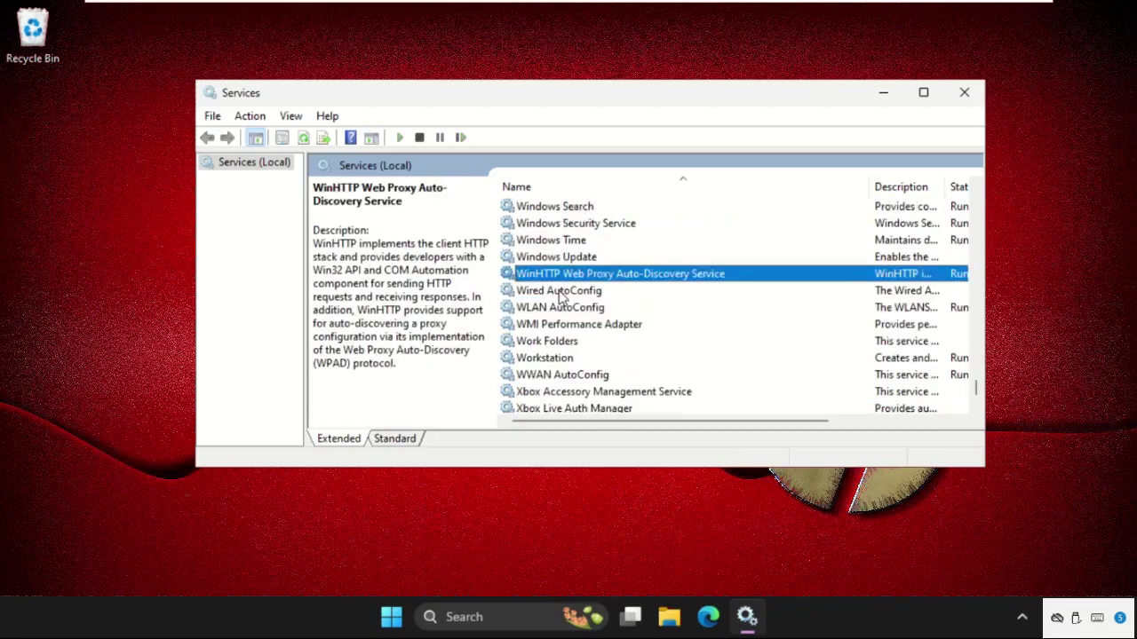
{"action": "scroll", "coordinate": [562, 298], "scroll_direction": "up", "scroll_amount": 2}
{"action": "scroll", "coordinate": [561, 298], "scroll_direction": "down", "scroll_amount": 1}
{"action": "key", "text": "w"}
{"action": "key", "text": "w"}
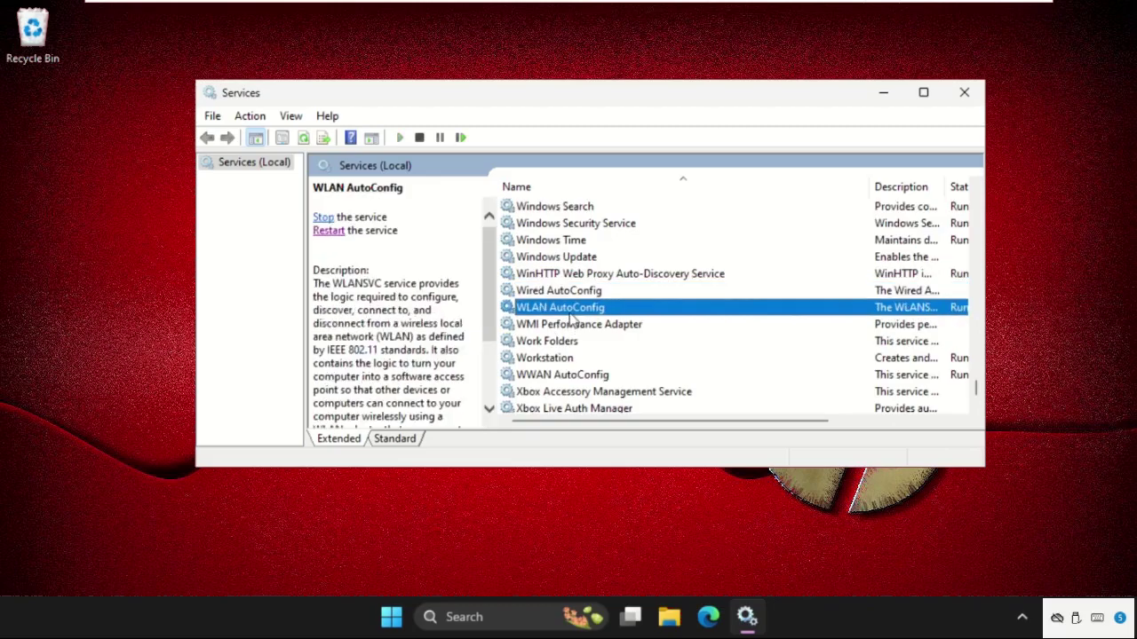
- Set the WLAN AutoConfig startup type to Automatic in its properties, apply it, and restart the service
{"action": "right_click", "coordinate": [570, 310]}
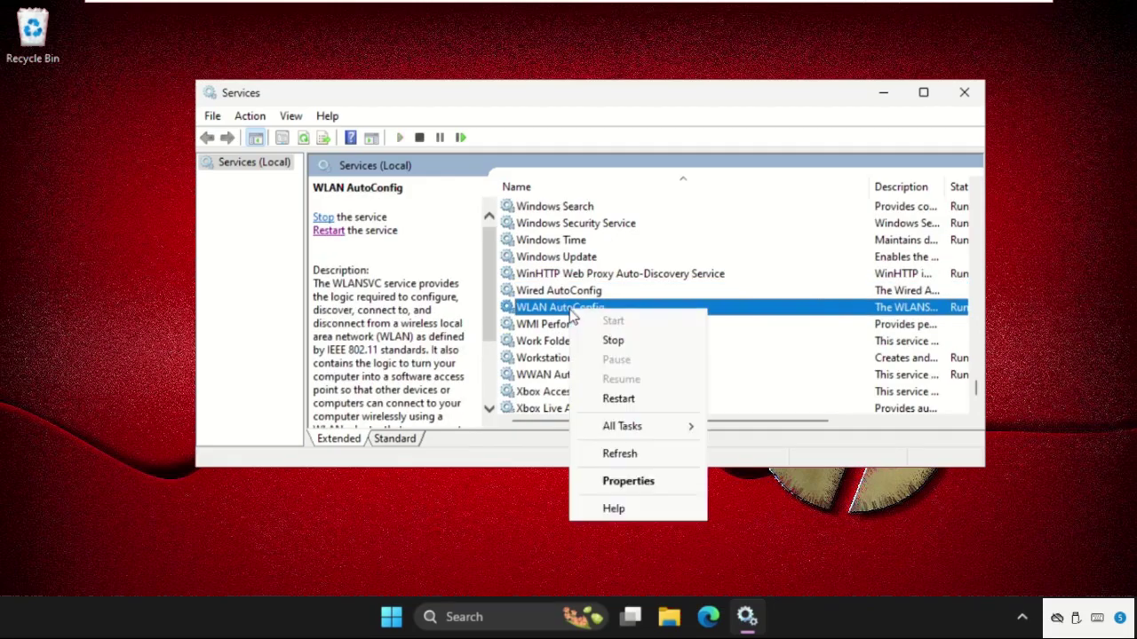
{"action": "left_click", "coordinate": [622, 482]}
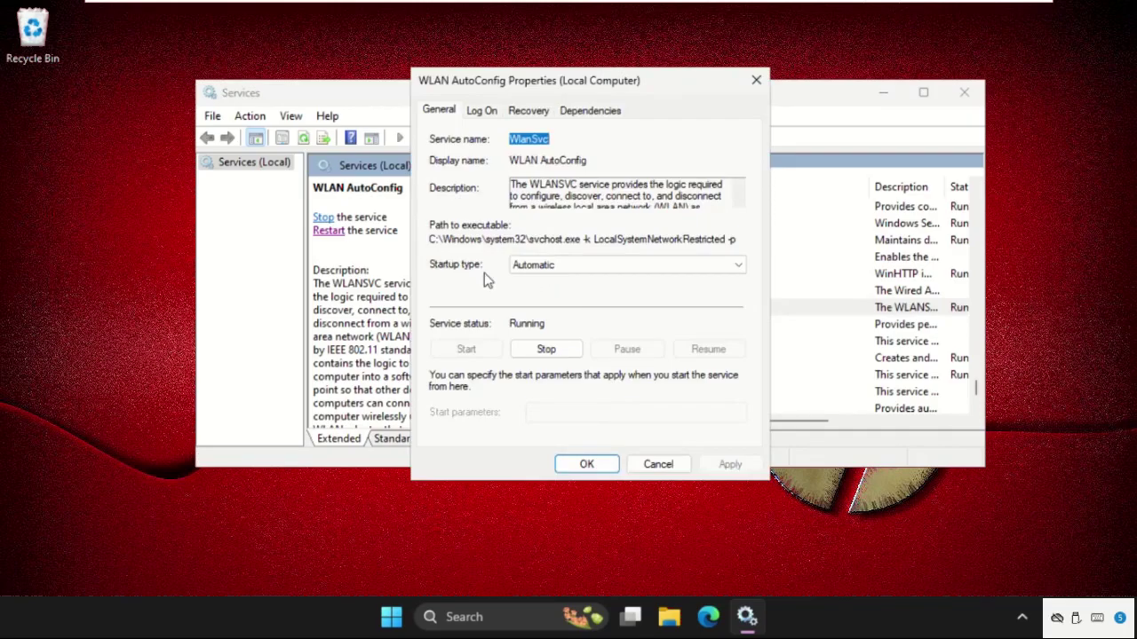
{"action": "left_click", "coordinate": [587, 271]}
{"action": "left_click", "coordinate": [544, 293]}
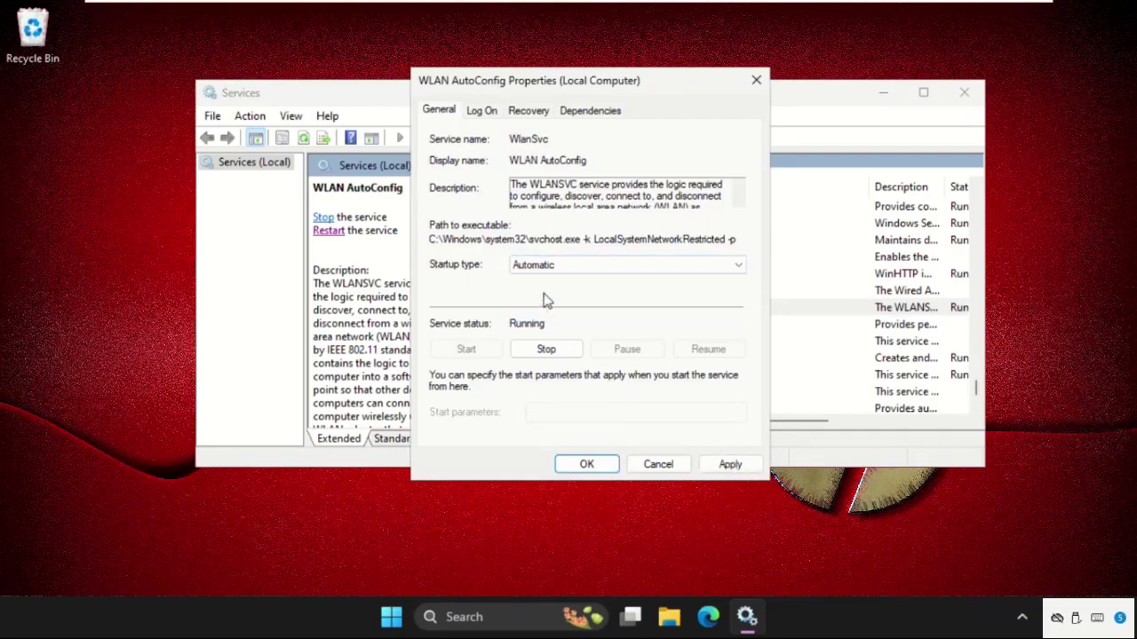
{"action": "left_click", "coordinate": [728, 465]}
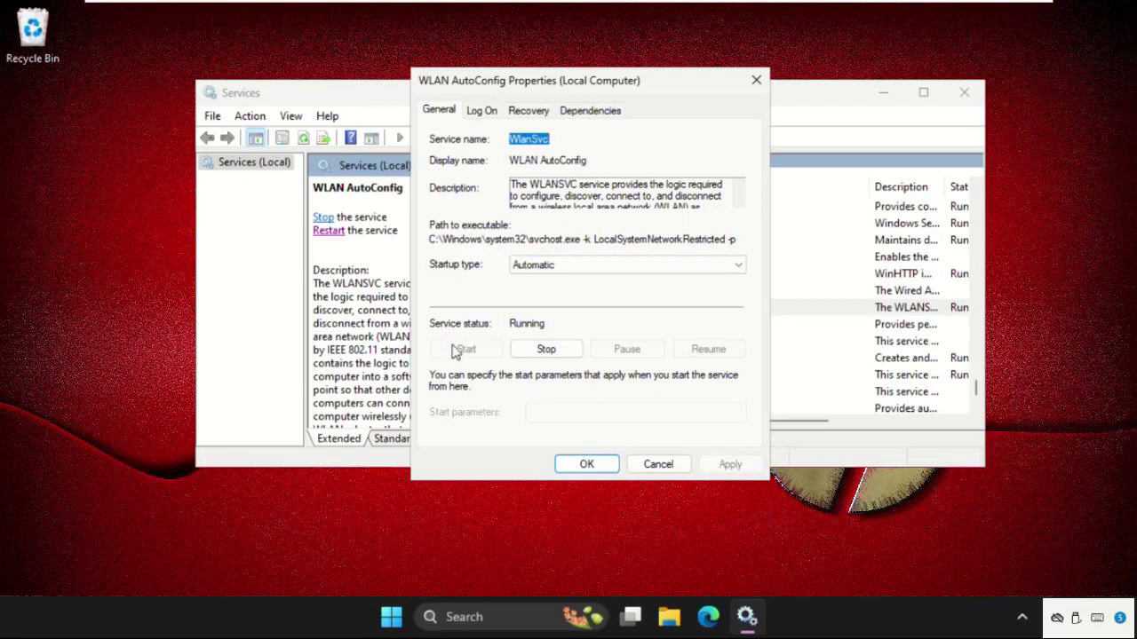
{"action": "left_click", "coordinate": [584, 464]}
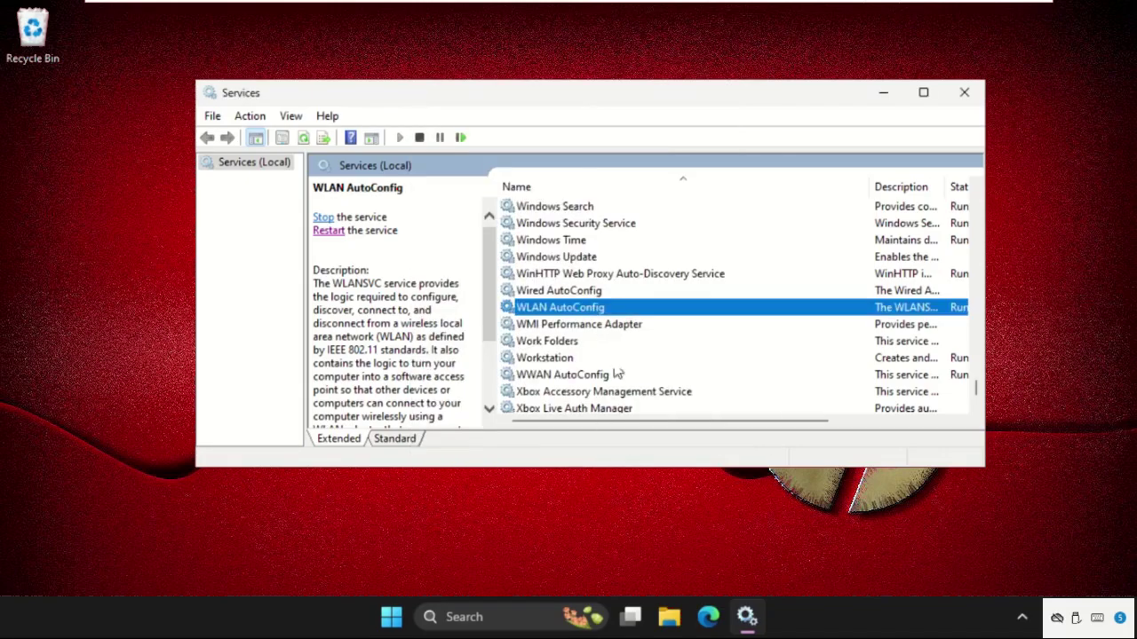
{"action": "left_click", "coordinate": [328, 232]}
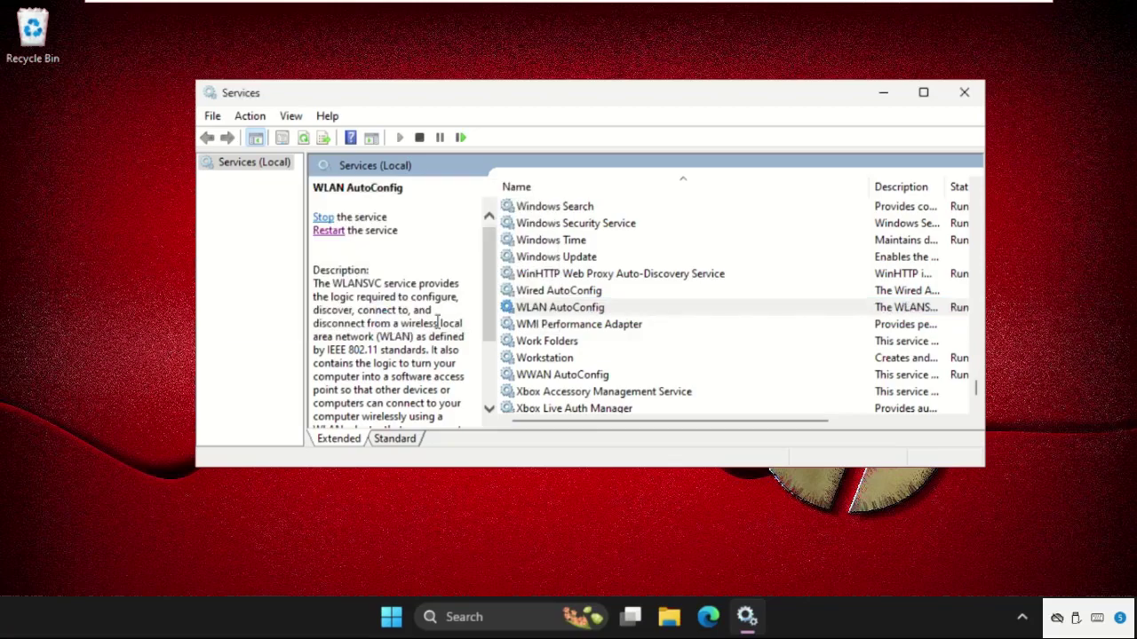
- Restart the WWAN AutoConfig service
{"action": "left_click", "coordinate": [559, 380]}
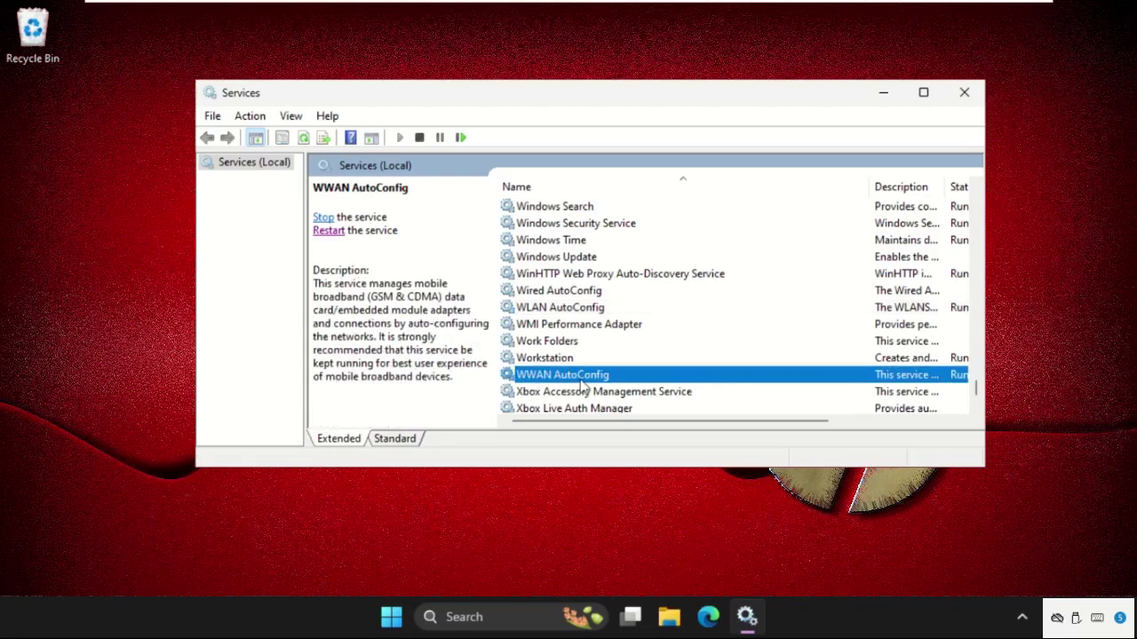
{"action": "left_click", "coordinate": [340, 233]}
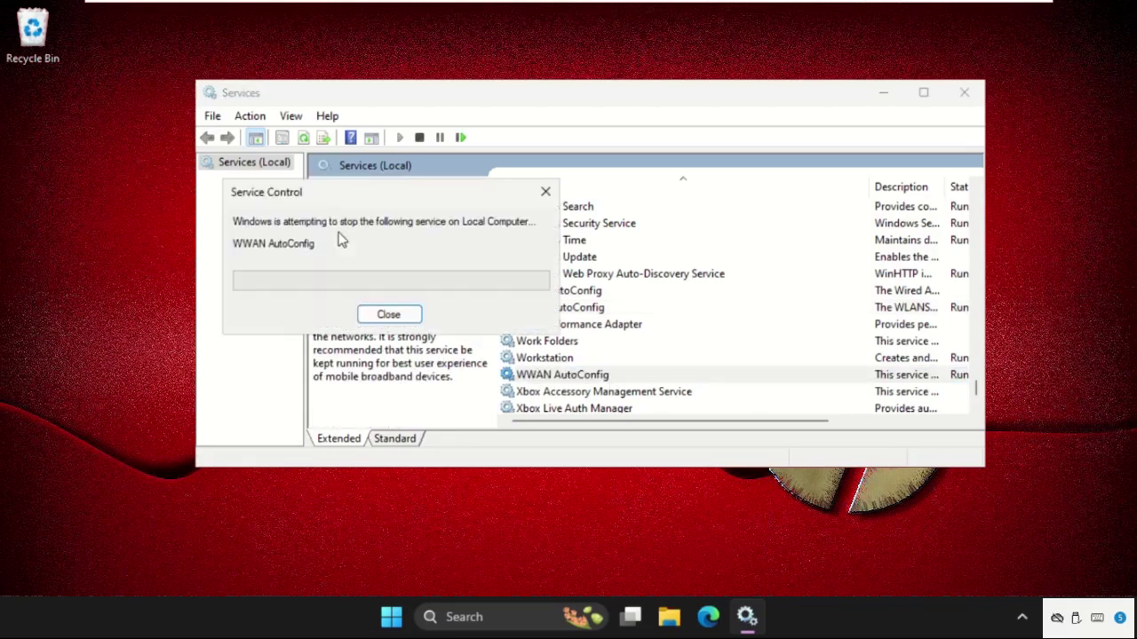
{"action": "left_click", "coordinate": [391, 316]}
- Set the WWAN AutoConfig startup type to Automatic in its properties, apply it, and close the Services console
{"action": "right_click", "coordinate": [564, 380]}
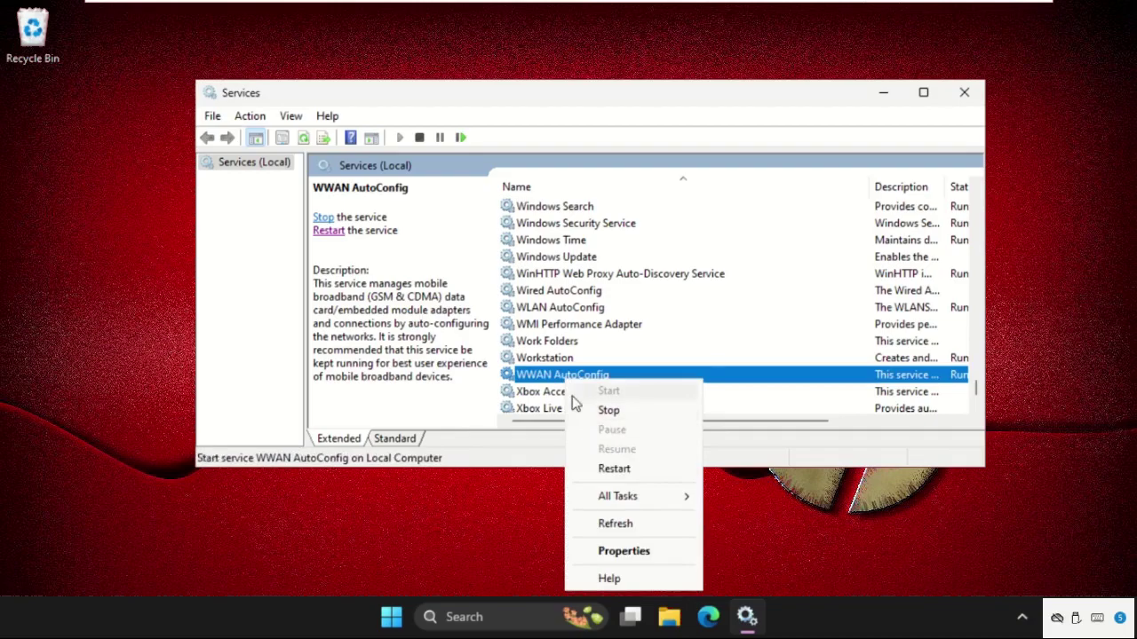
{"action": "left_click", "coordinate": [624, 552]}
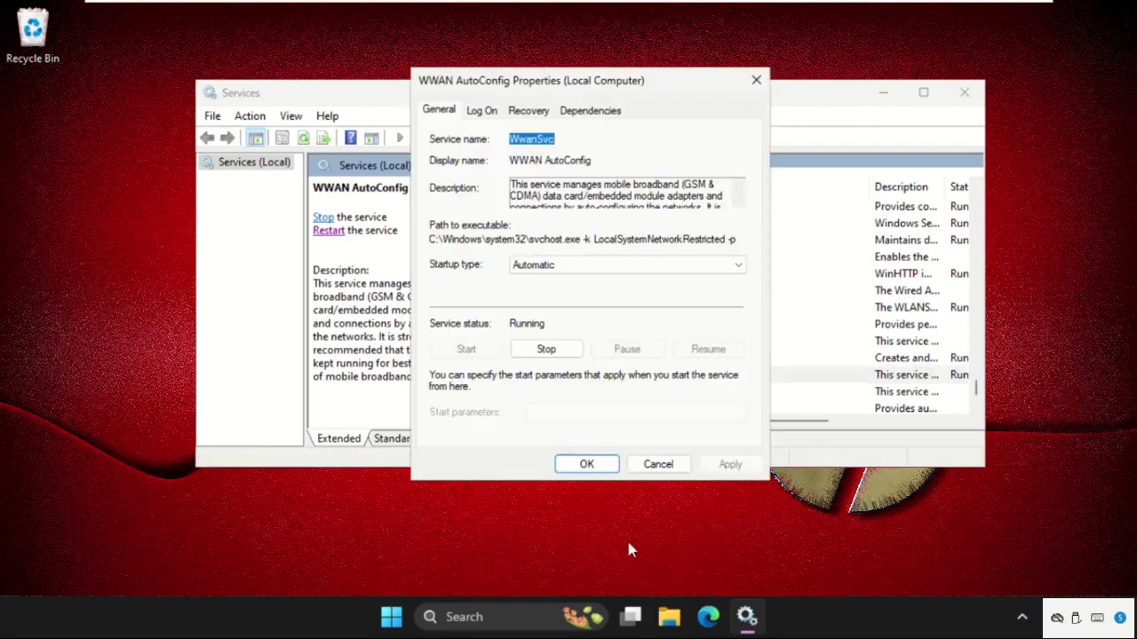
{"action": "left_click", "coordinate": [535, 266]}
{"action": "left_click", "coordinate": [538, 293]}
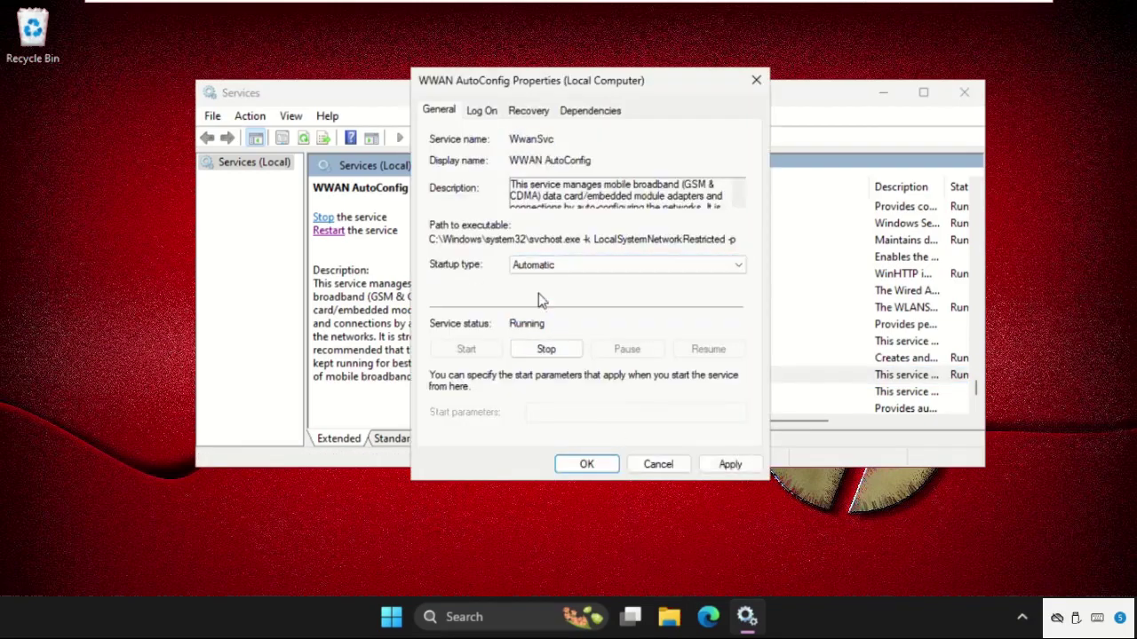
{"action": "left_click", "coordinate": [730, 465]}
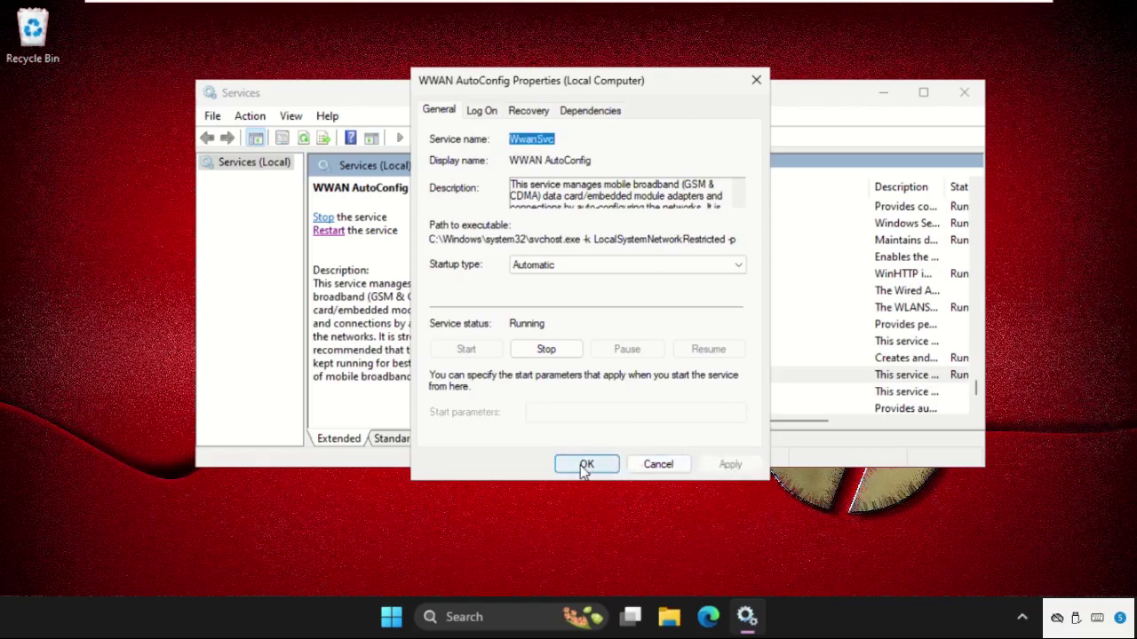
{"action": "left_click", "coordinate": [585, 465]}
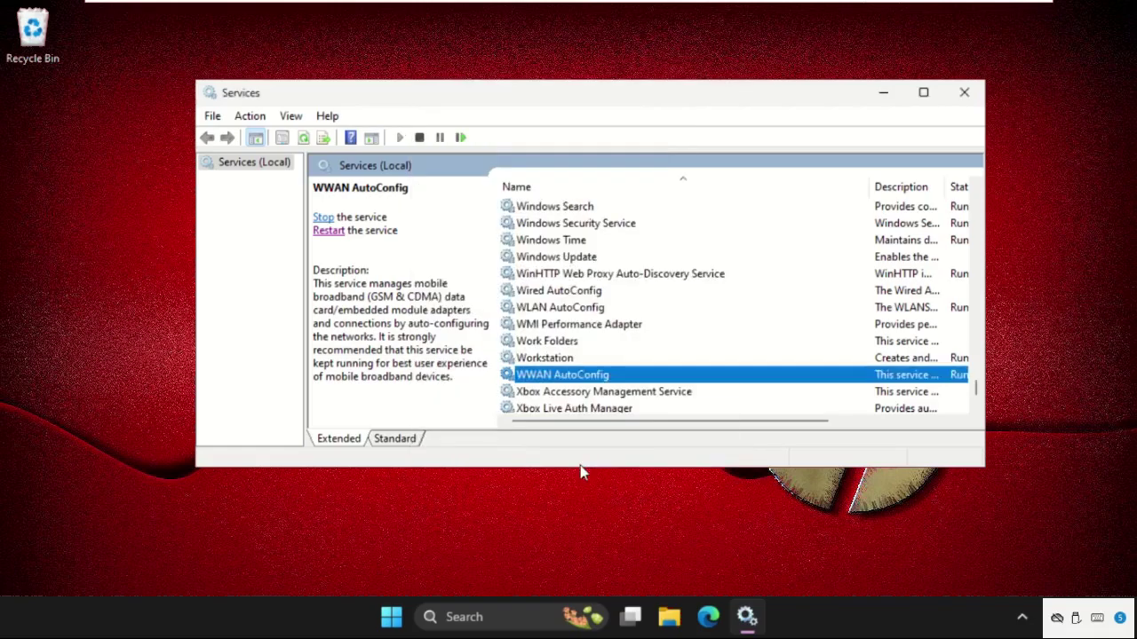
{"action": "left_click", "coordinate": [965, 93]}
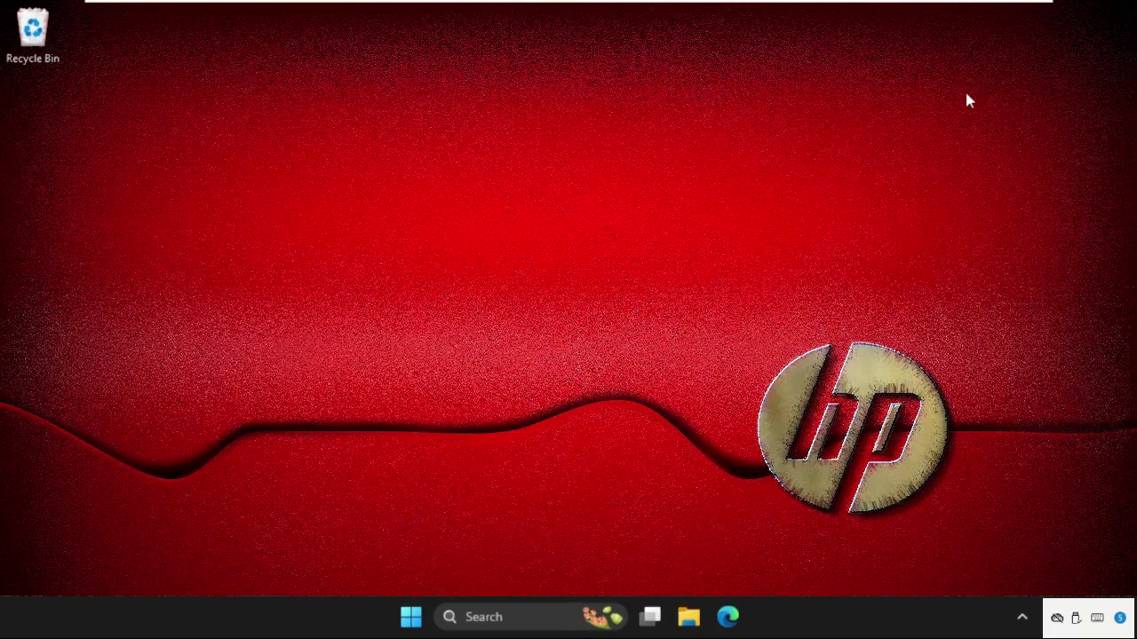
- Search Windows for "task manager" and open Task Manager
{"action": "left_click", "coordinate": [476, 615]}
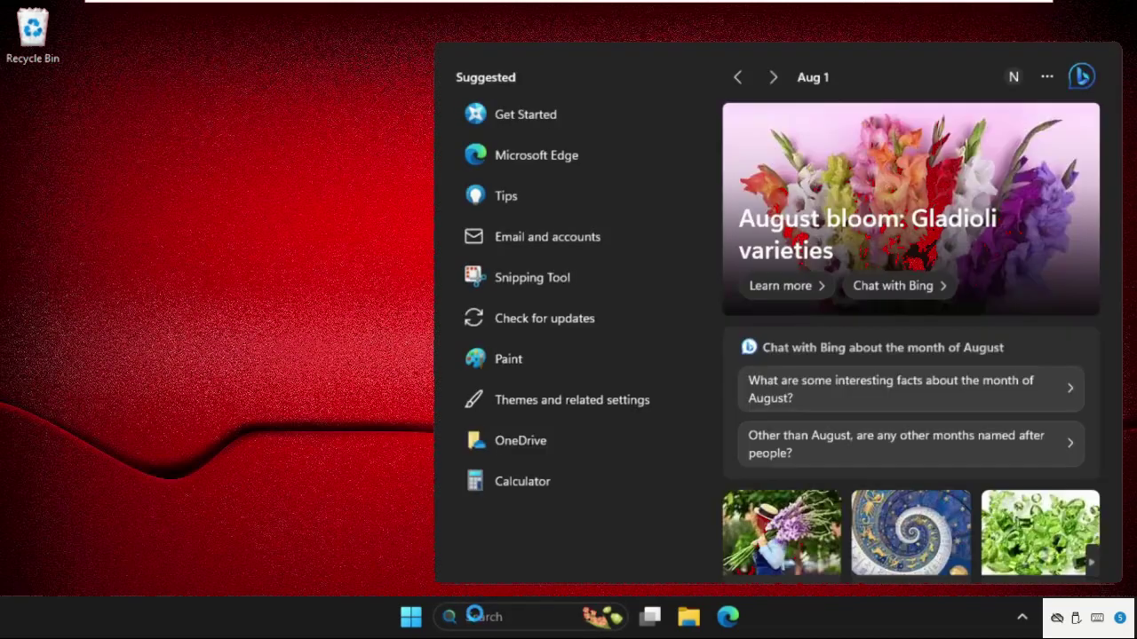
{"action": "type", "text": "task manager"}
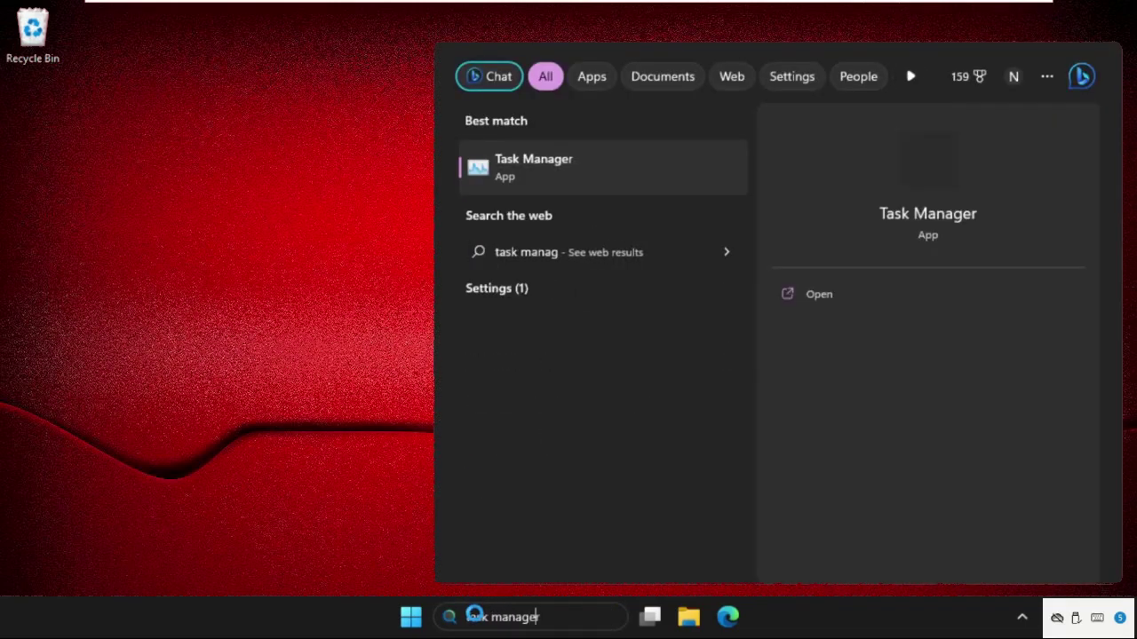
{"action": "left_click", "coordinate": [515, 164]}
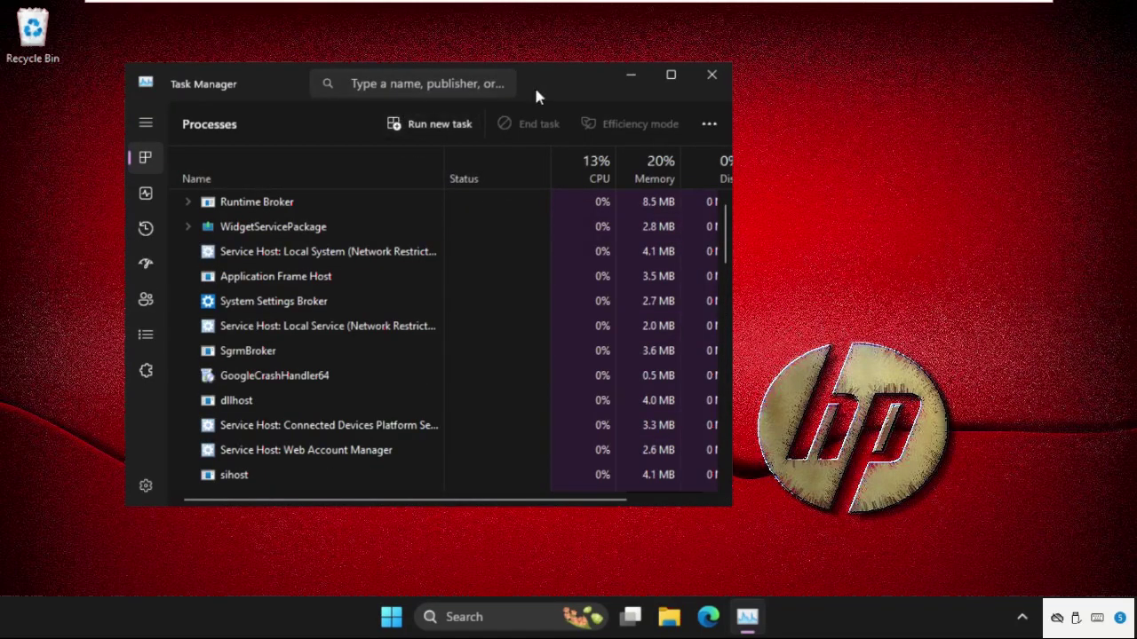
- Start creating a new task in Task Manager and open the file browser to choose its program
{"action": "left_click_drag", "start_coordinate": [535, 94], "coordinate": [781, 94]}
{"action": "left_click", "coordinate": [667, 125]}
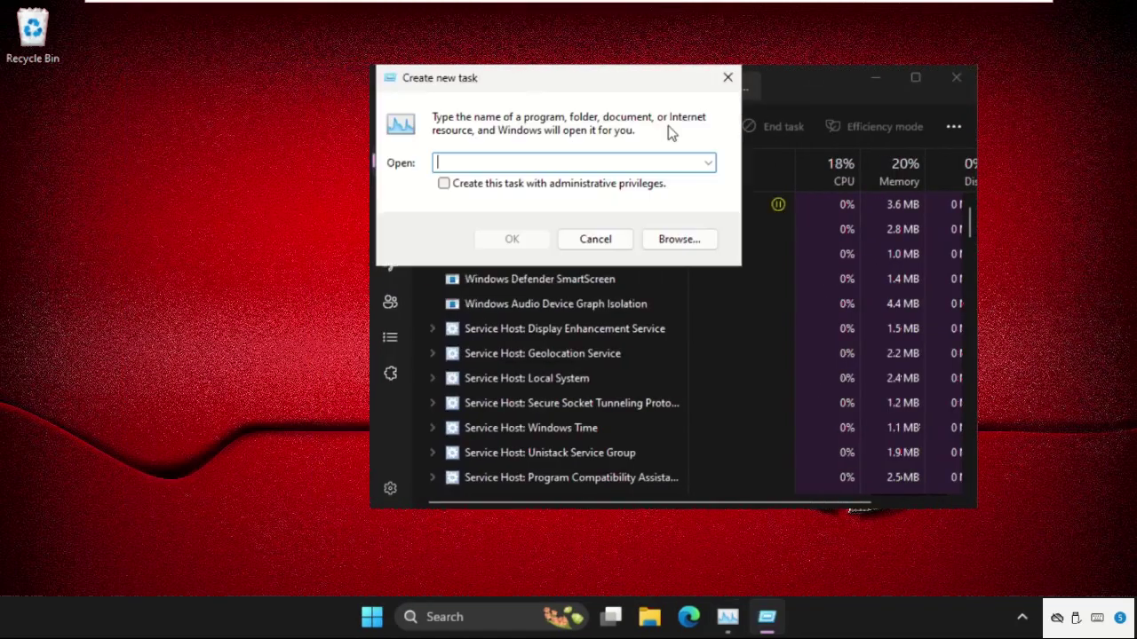
{"action": "left_click", "coordinate": [678, 242]}
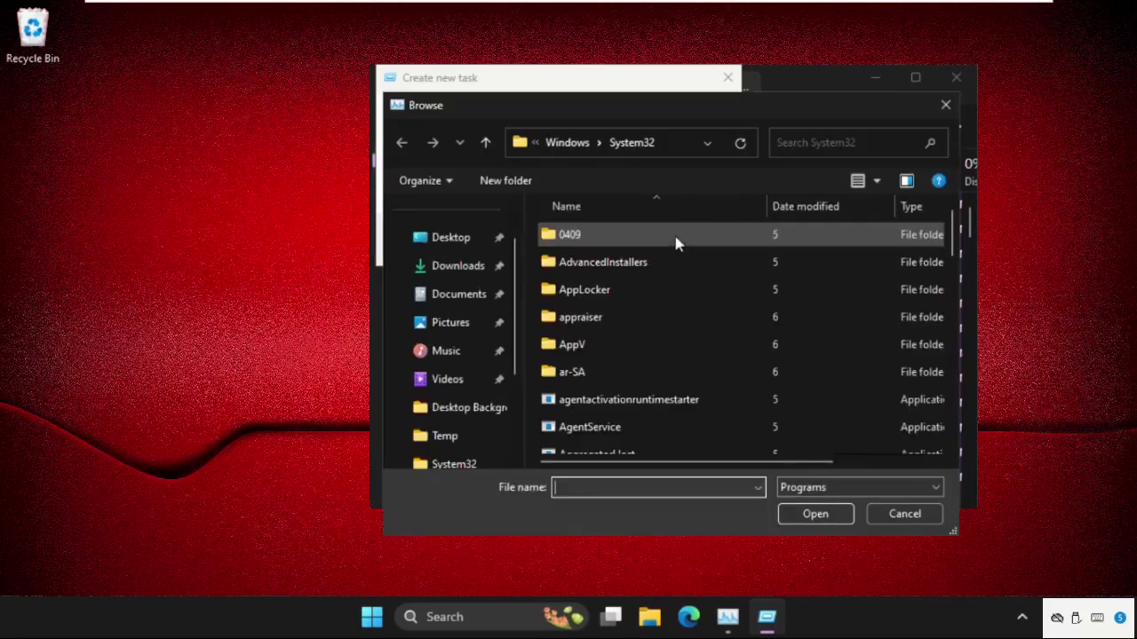
- Browse to the System32 folder inside the Windows folder on Local Disk (C:)
{"action": "scroll", "coordinate": [464, 343], "scroll_direction": "down", "scroll_amount": 3}
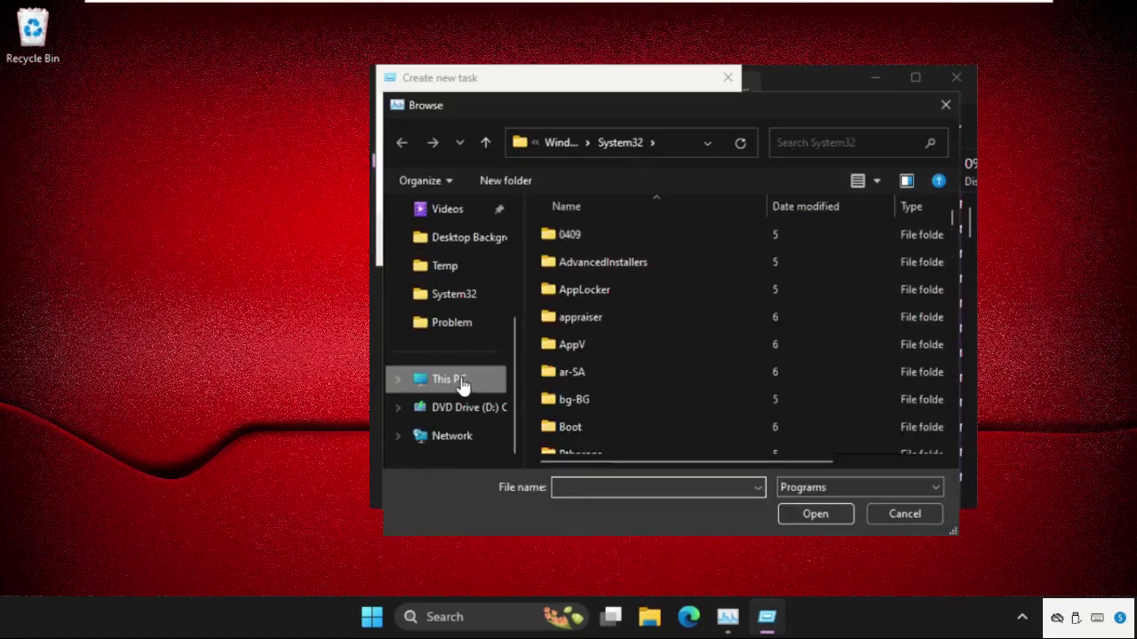
{"action": "left_click", "coordinate": [470, 381]}
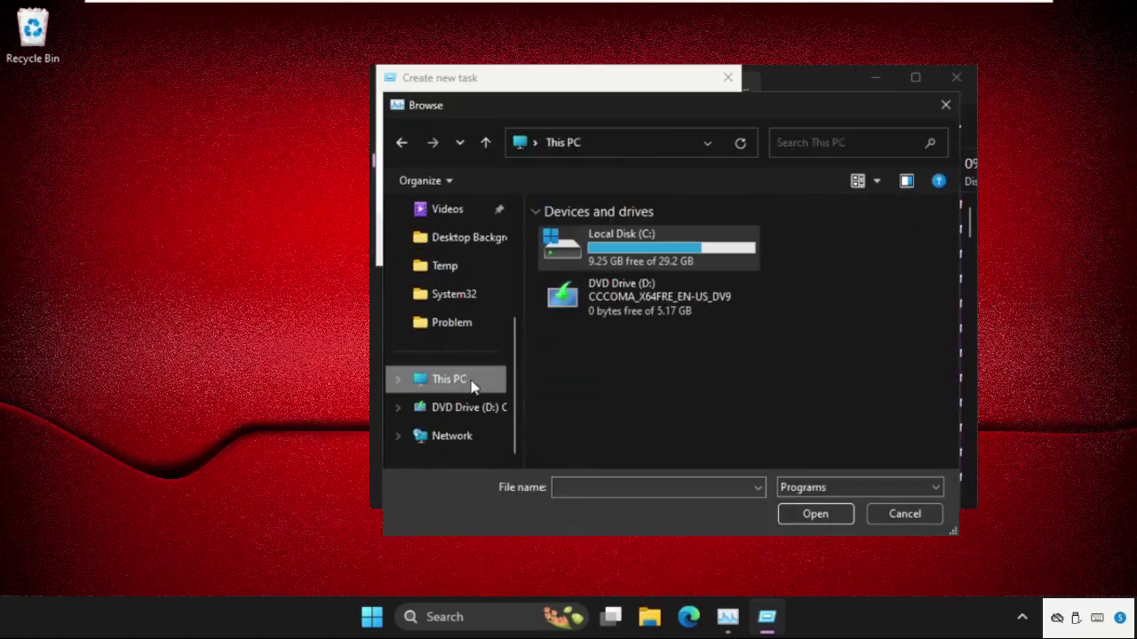
{"action": "double_click", "coordinate": [634, 240]}
{"action": "scroll", "coordinate": [626, 284], "scroll_direction": "down", "scroll_amount": 2}
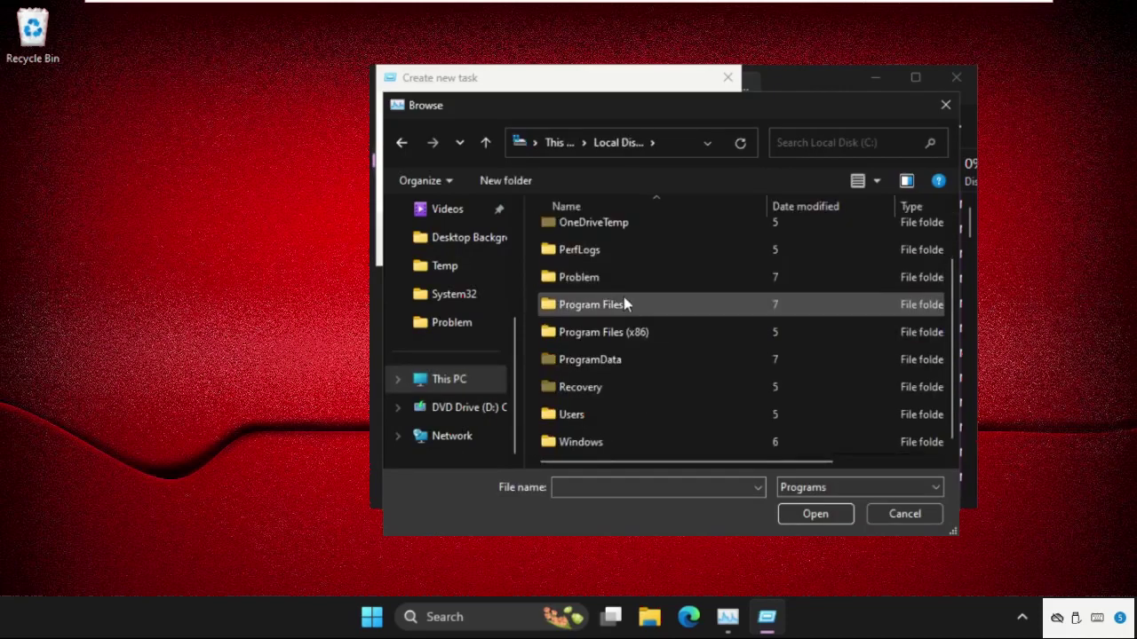
{"action": "double_click", "coordinate": [602, 447]}
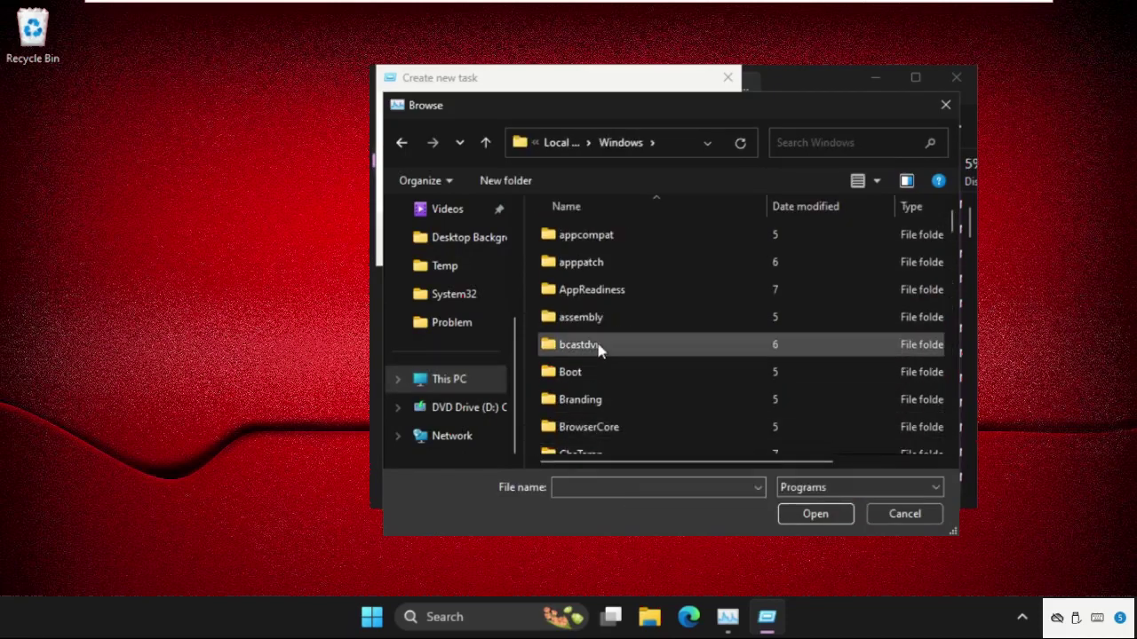
{"action": "scroll", "coordinate": [598, 352], "scroll_direction": "down", "scroll_amount": 20}
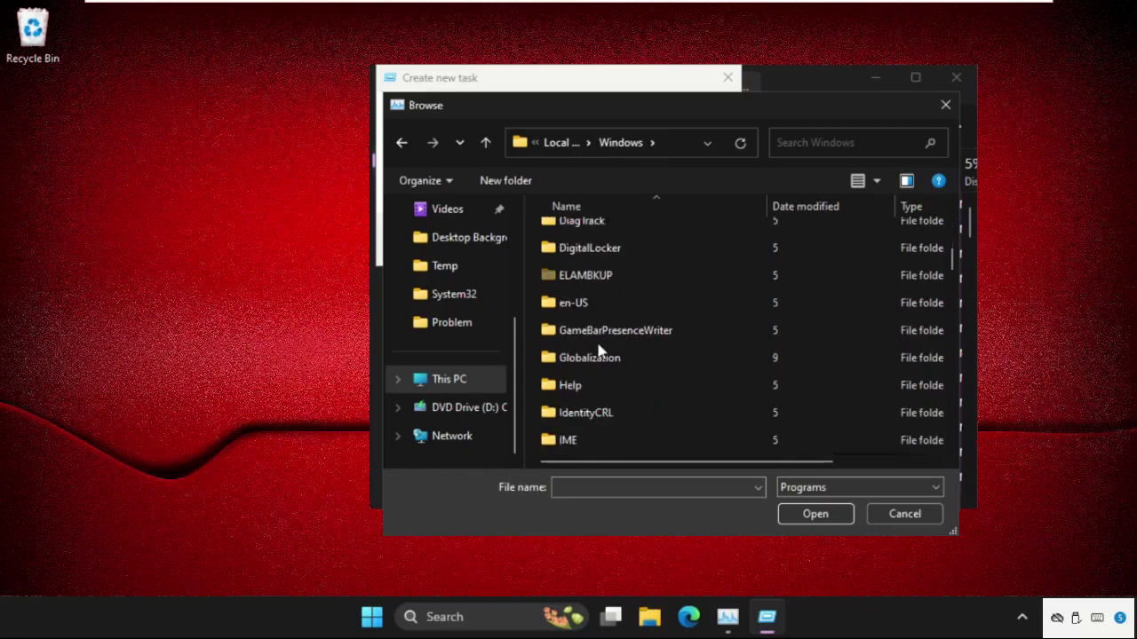
{"action": "scroll", "coordinate": [599, 351], "scroll_direction": "down", "scroll_amount": 6}
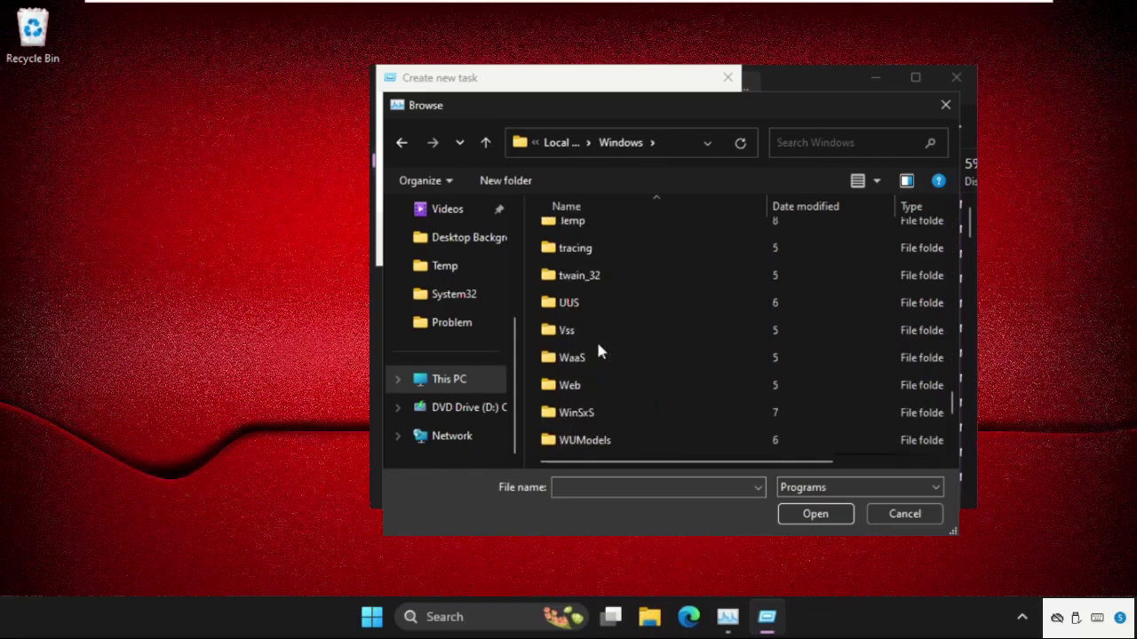
{"action": "scroll", "coordinate": [597, 342], "scroll_direction": "up", "scroll_amount": 3}
{"action": "left_click", "coordinate": [607, 258]}
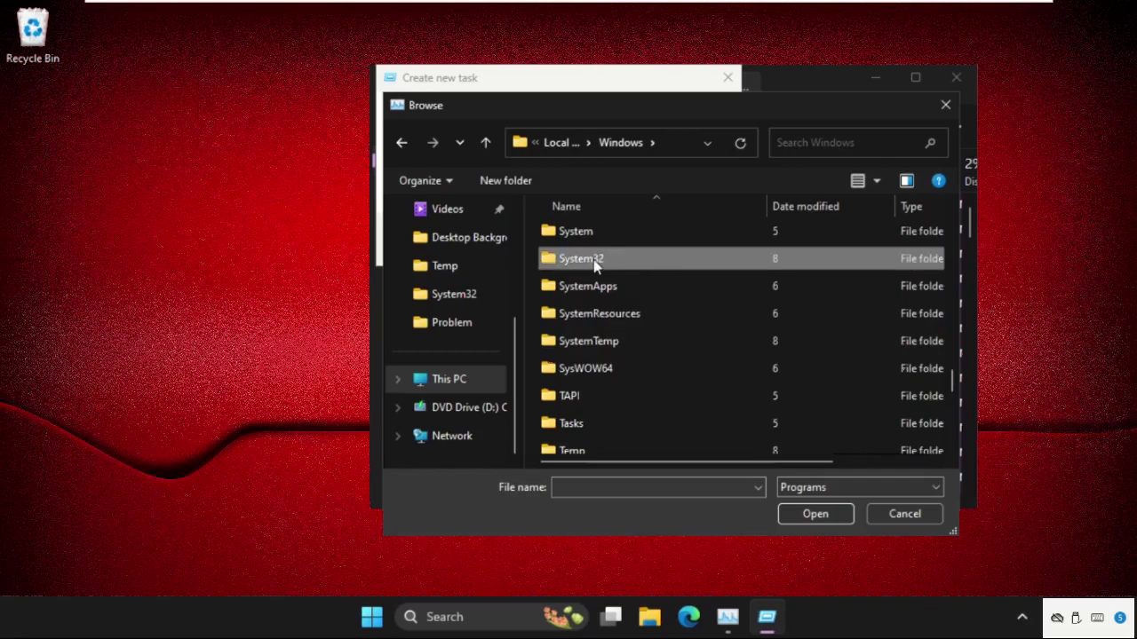
{"action": "double_click", "coordinate": [609, 264]}
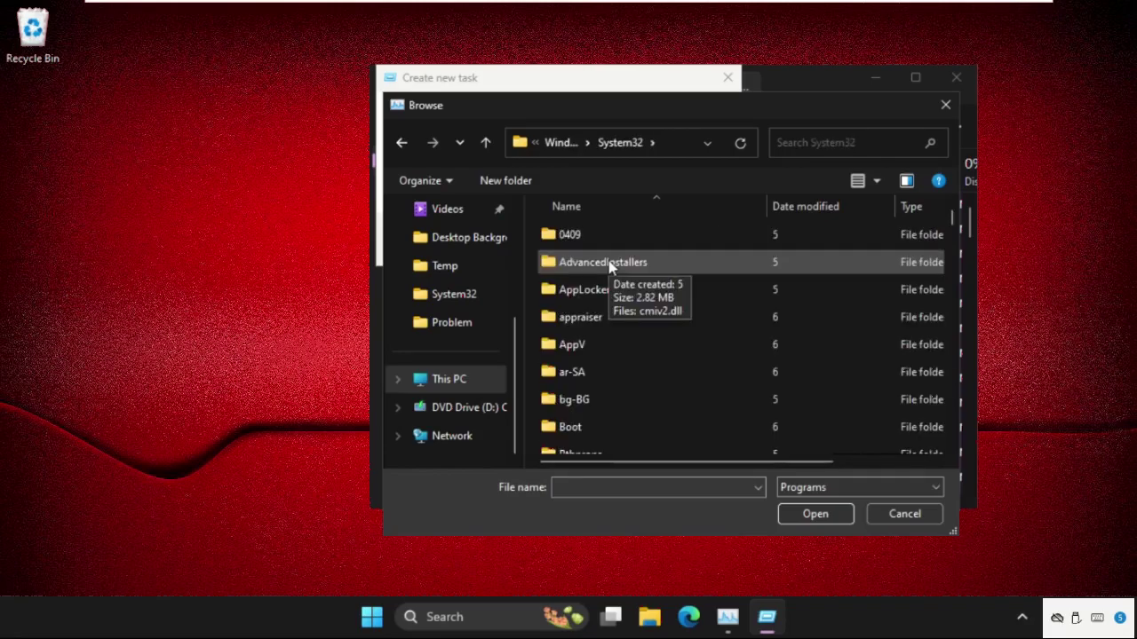
- Find the cmd application in System32 and choose it as the program for the new task
{"action": "scroll", "coordinate": [610, 267], "scroll_direction": "down", "scroll_amount": 6}
{"action": "scroll", "coordinate": [609, 267], "scroll_direction": "up", "scroll_amount": 5}
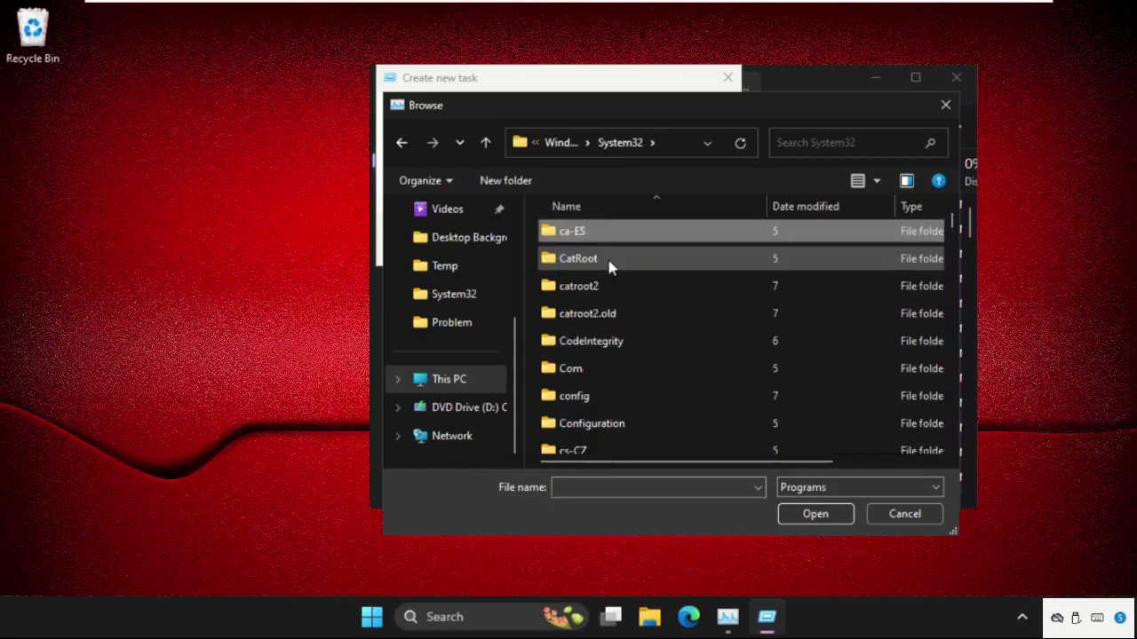
{"action": "key", "text": "c"}
{"action": "key", "text": "h"}
{"action": "key", "text": "g"}
{"action": "scroll", "coordinate": [610, 266], "scroll_direction": "down", "scroll_amount": 6}
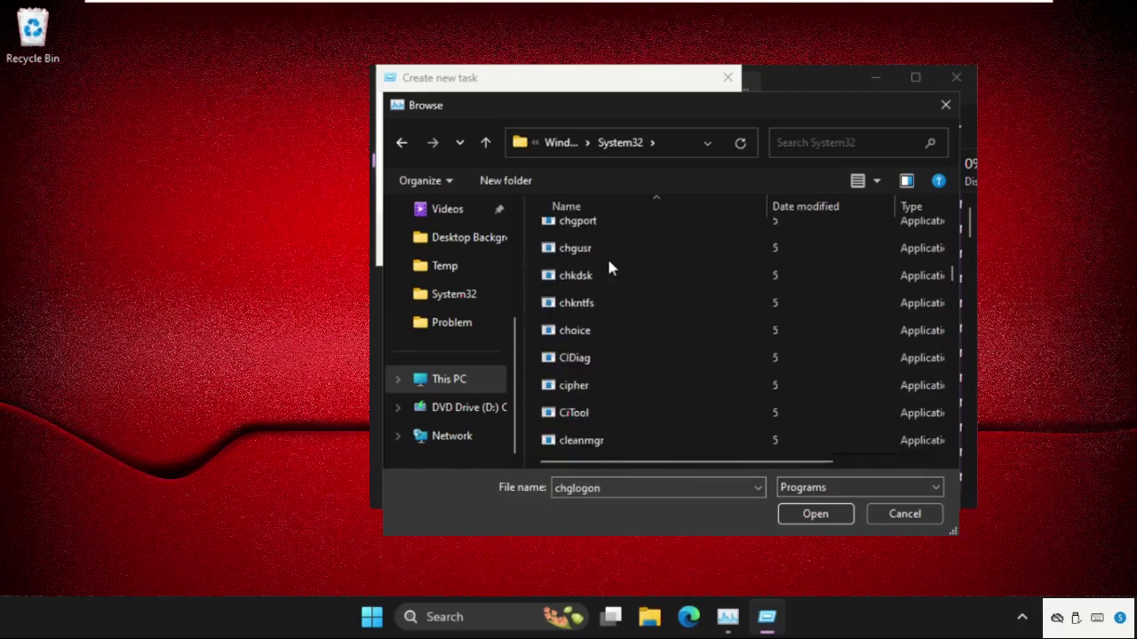
{"action": "scroll", "coordinate": [599, 279], "scroll_direction": "up", "scroll_amount": 1}
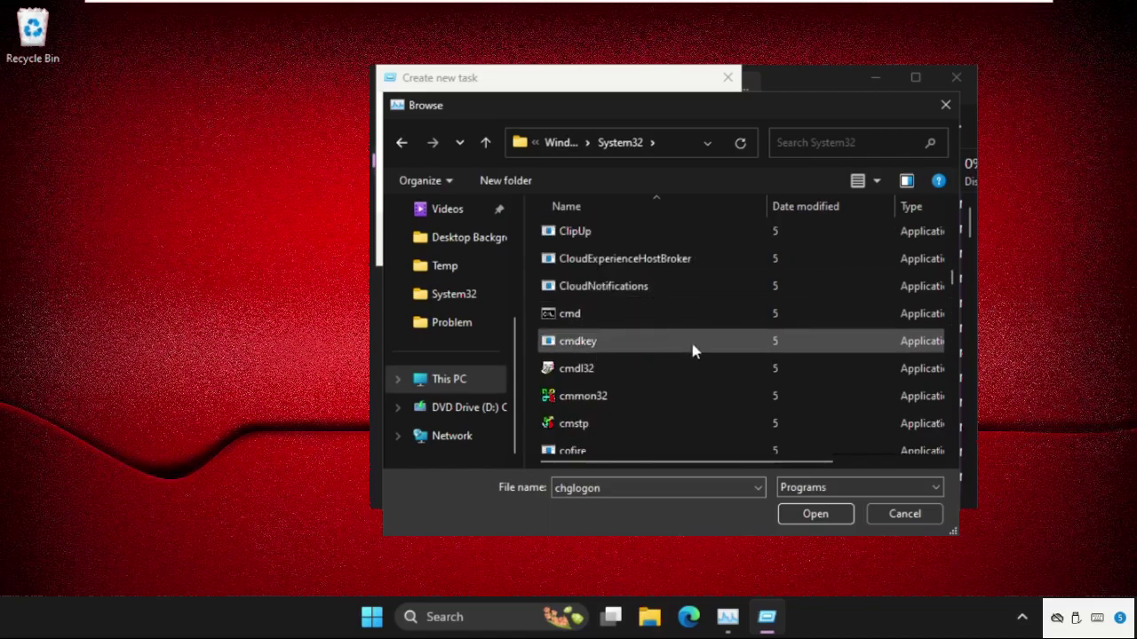
{"action": "left_click", "coordinate": [565, 316]}
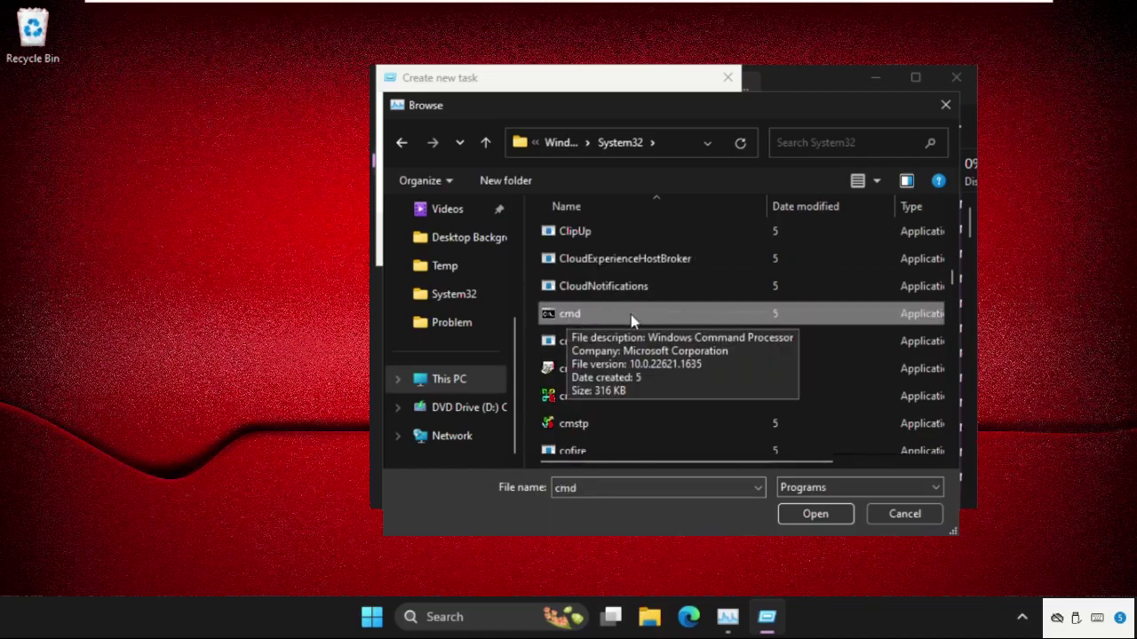
{"action": "left_click", "coordinate": [815, 515]}
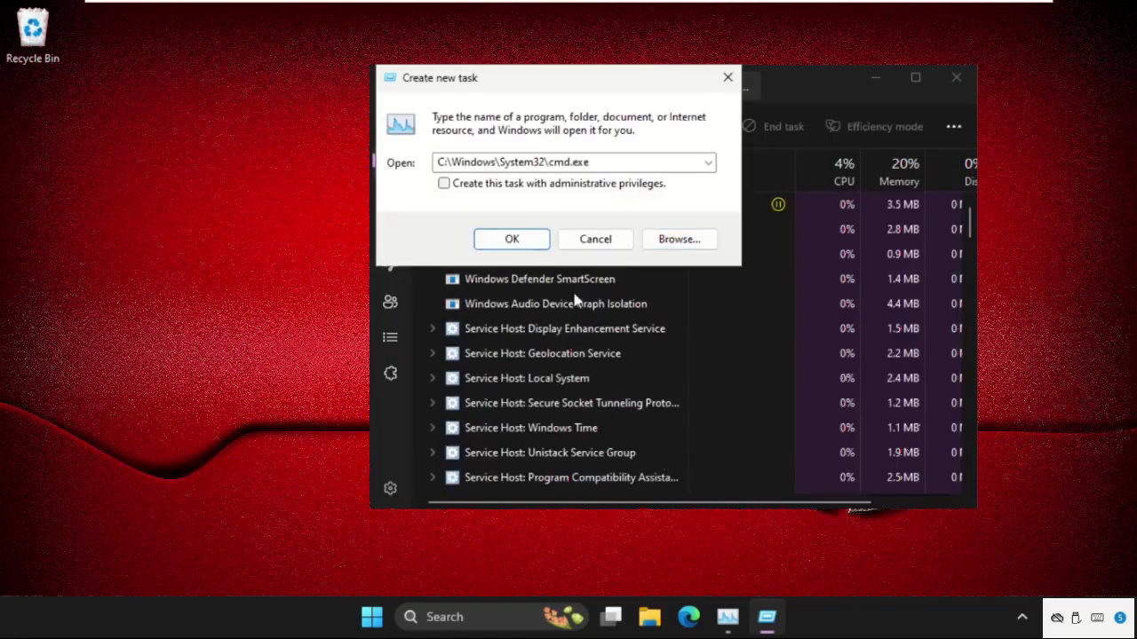
- Run the cmd.exe task with administrative privileges and close Task Manager
{"action": "left_click", "coordinate": [445, 184]}
{"action": "left_click", "coordinate": [519, 244]}
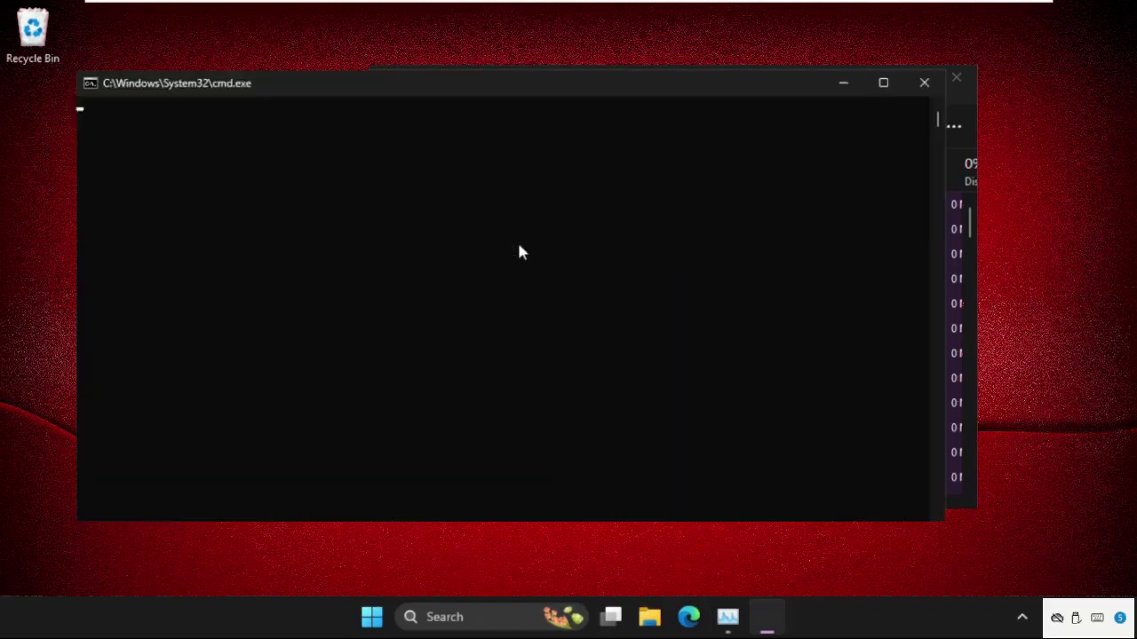
{"action": "left_click", "coordinate": [956, 78]}
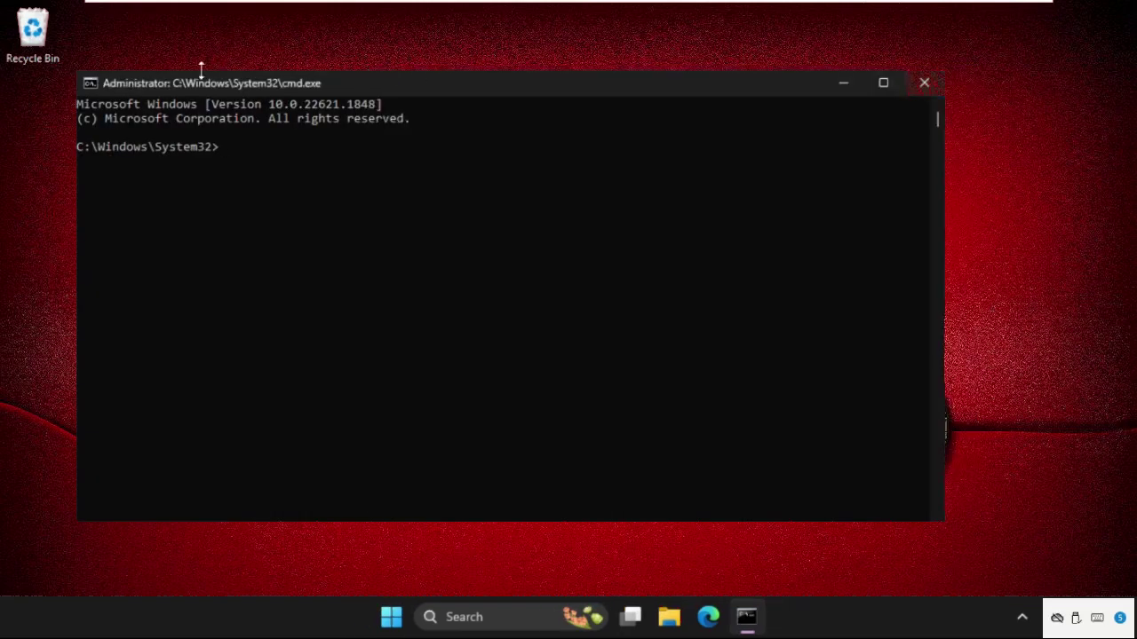
- Shrink and reposition the Command Prompt window, and run "netsh winsock reset" in it
{"action": "left_click_drag", "start_coordinate": [77, 71], "coordinate": [281, 187]}
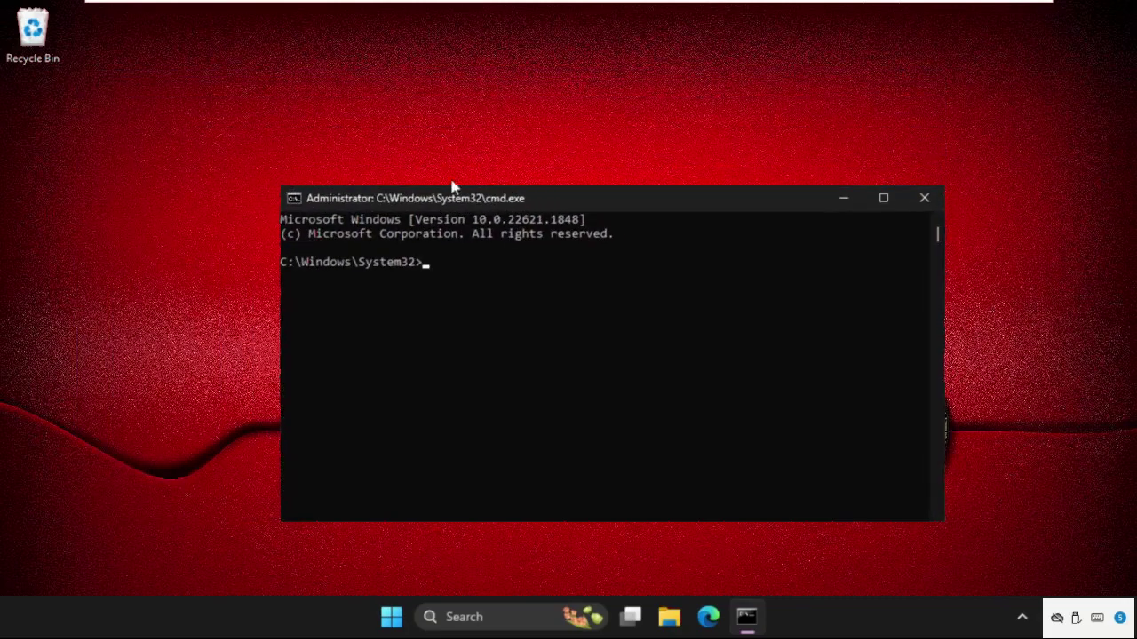
{"action": "left_click_drag", "start_coordinate": [462, 199], "coordinate": [463, 124]}
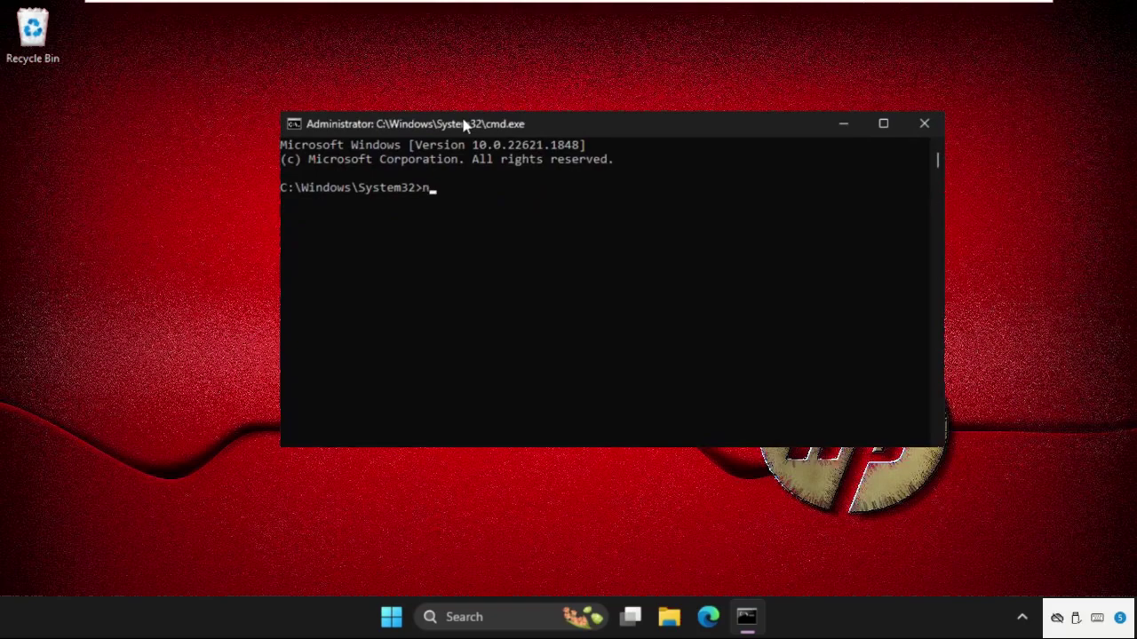
{"action": "type", "text": "netsh winsock re"}
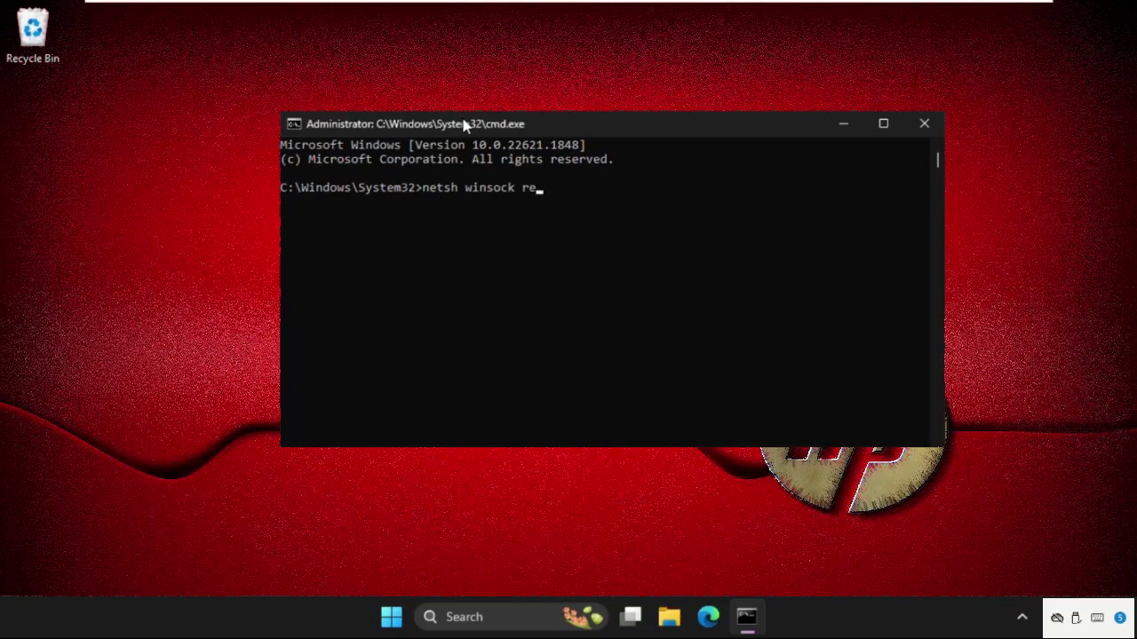
{"action": "type", "text": "set"}
{"action": "key", "text": "Return"}
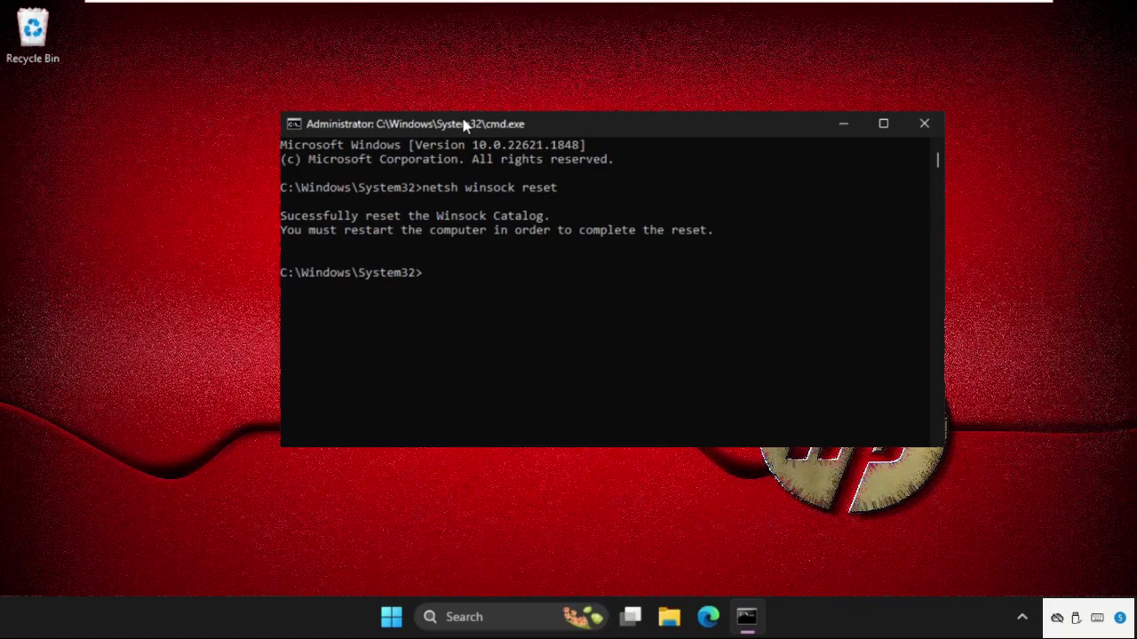
- Run "netcfg -d" and "netcfg -c" in the Command Prompt, and close it with "exit"
{"action": "type", "text": "netcfg -d"}
{"action": "key", "text": "Return"}
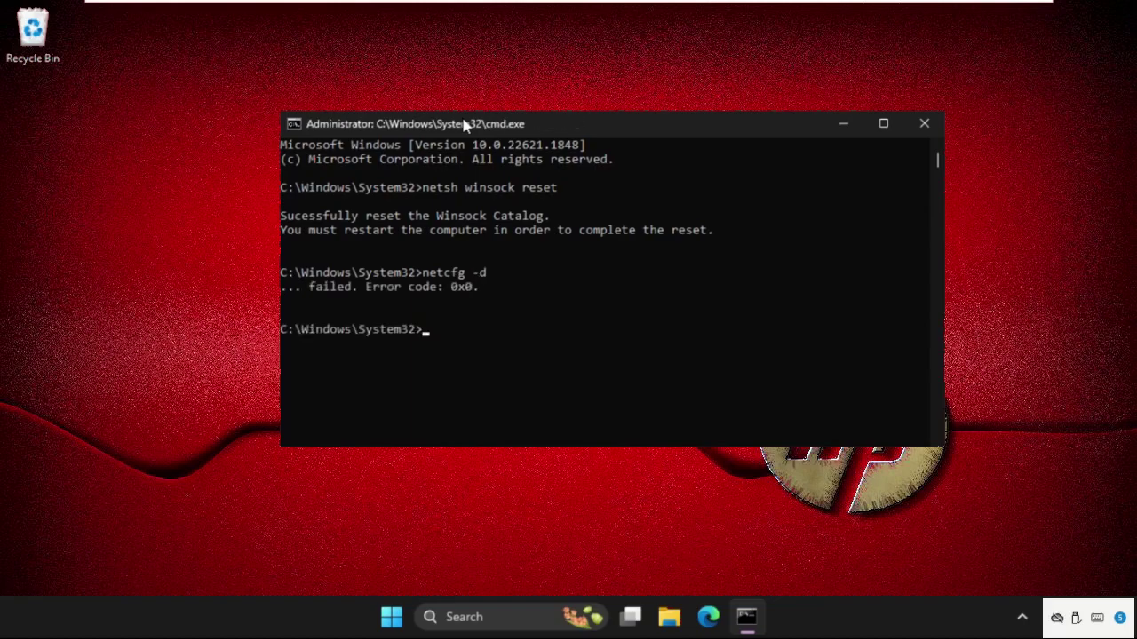
{"action": "type", "text": "net"}
{"action": "type", "text": "cfg"}
{"action": "type", "text": " -c"}
{"action": "key", "text": "Return"}
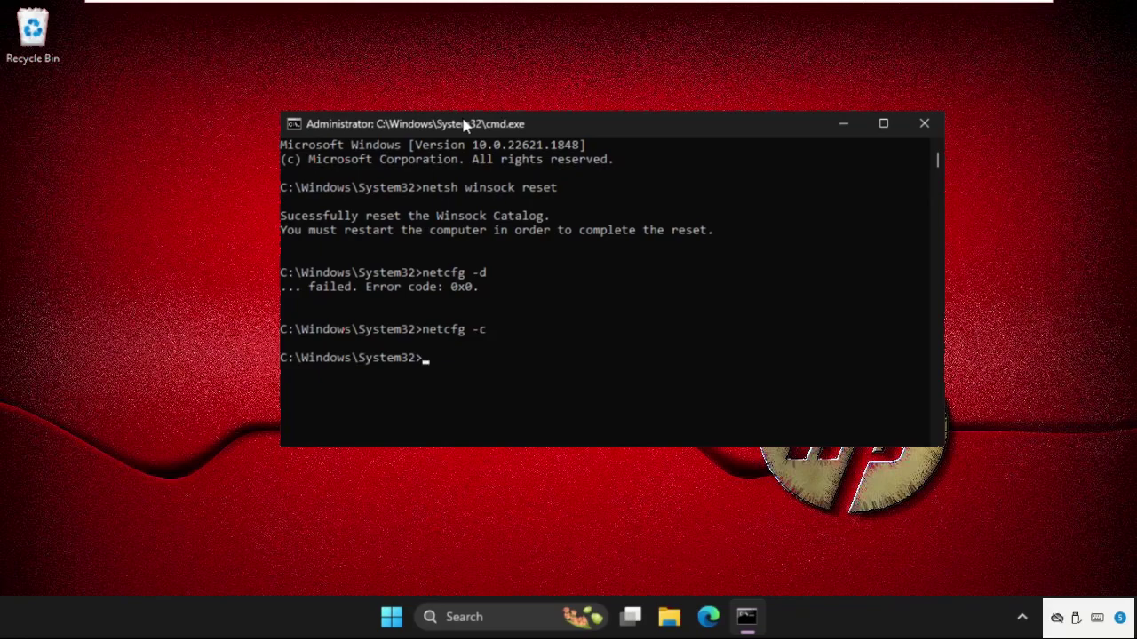
{"action": "type", "text": "exit"}
{"action": "key", "text": "Return"}
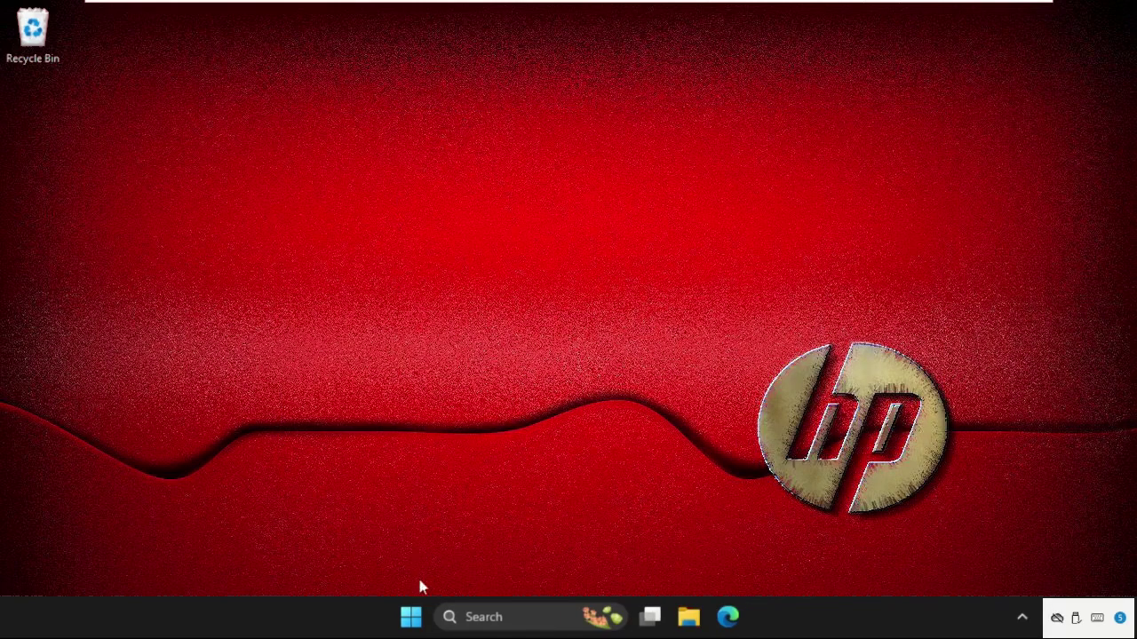
- Search Windows for "settings", open the Settings app and go to Network & internet
{"action": "left_click", "coordinate": [497, 617]}
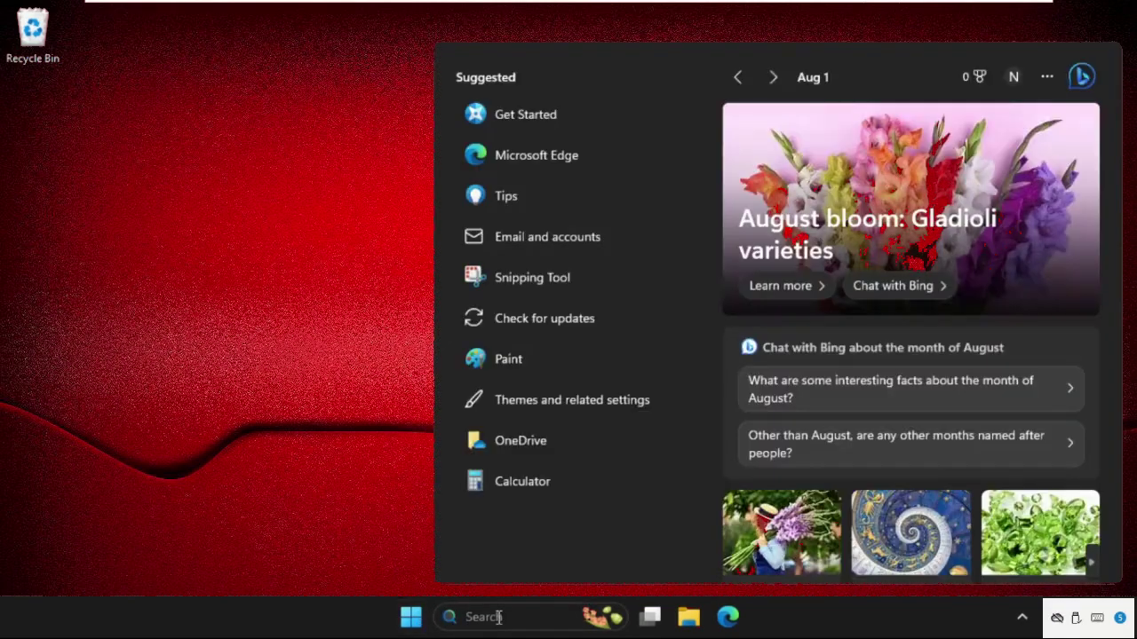
{"action": "type", "text": "settings"}
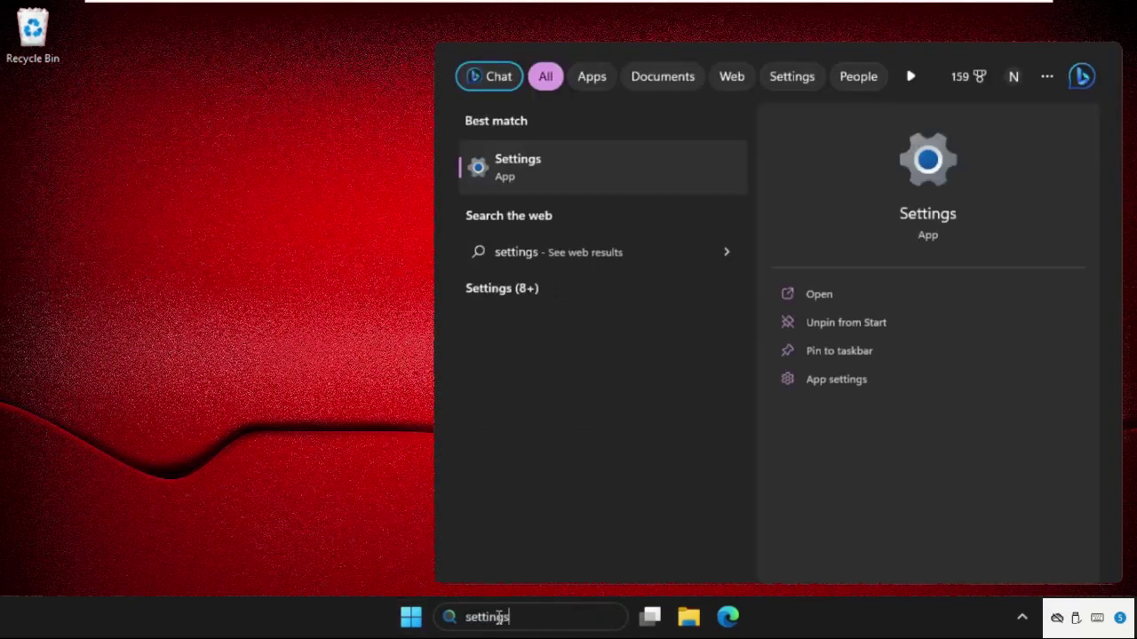
{"action": "left_click", "coordinate": [542, 171]}
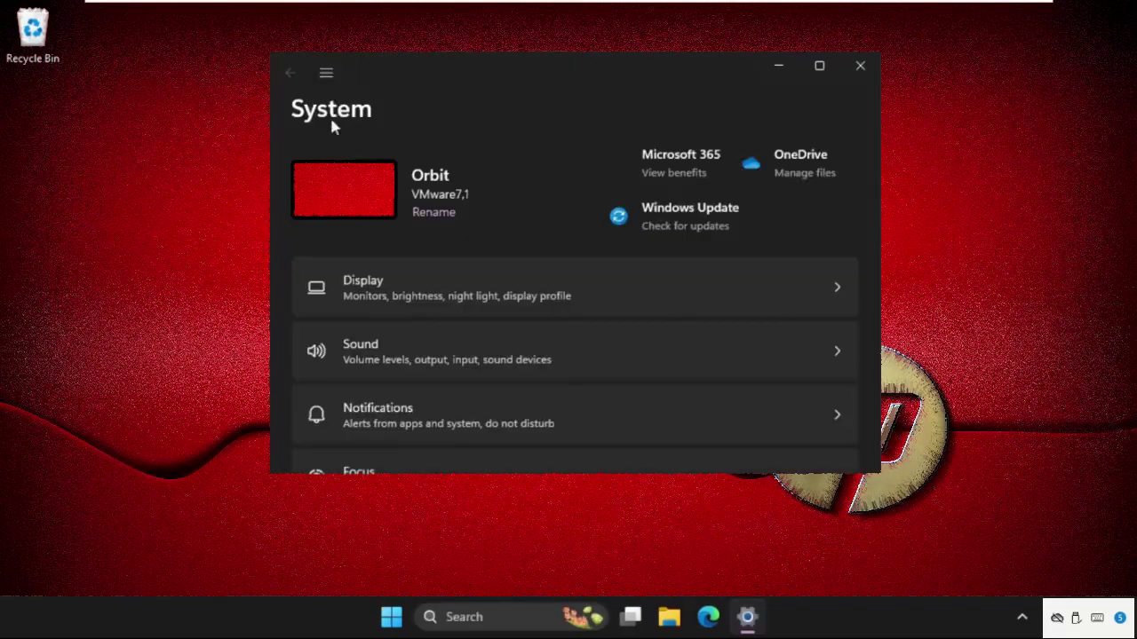
{"action": "left_click", "coordinate": [326, 73]}
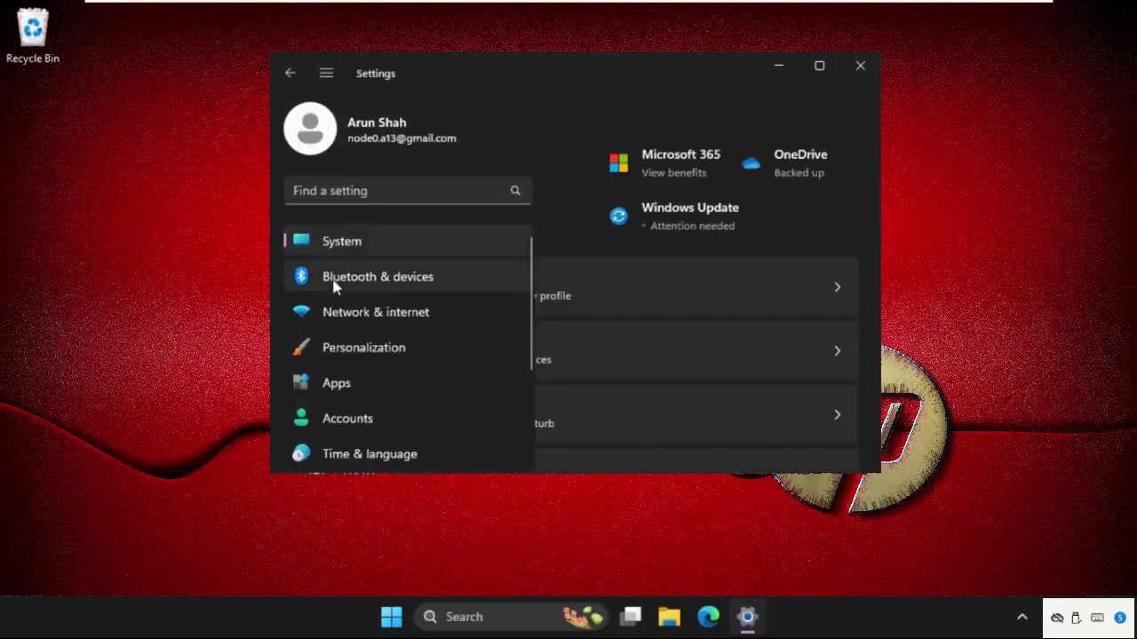
{"action": "left_click", "coordinate": [335, 313]}
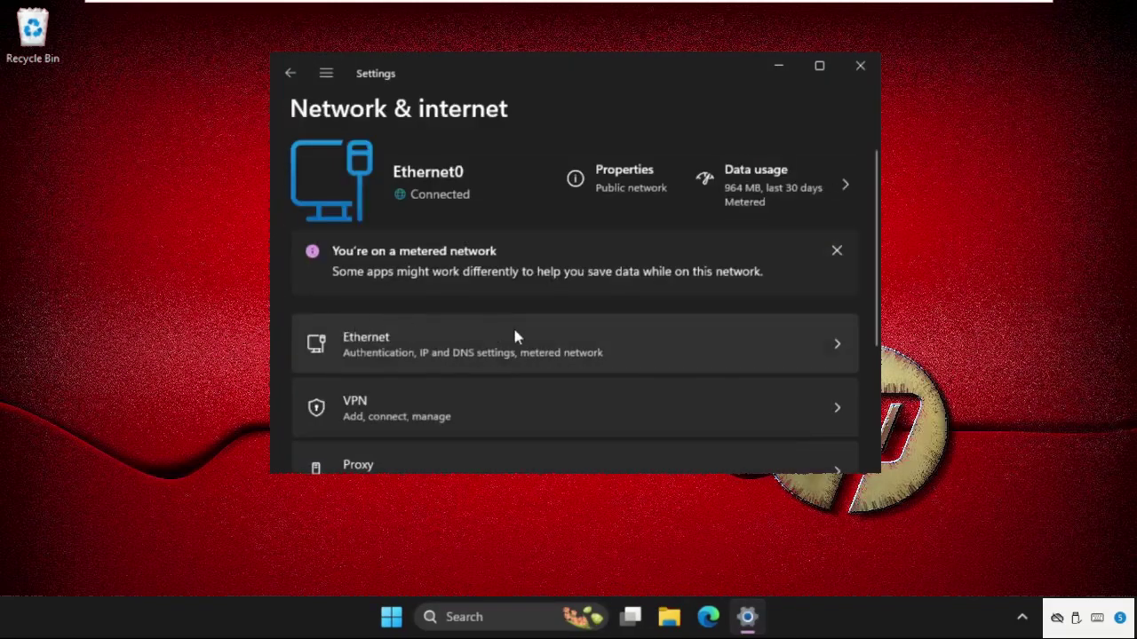
- Check the "Automatically detect settings" option on the Proxy page and return to Network & internet
{"action": "scroll", "coordinate": [462, 333], "scroll_direction": "down", "scroll_amount": 2}
{"action": "left_click", "coordinate": [441, 377]}
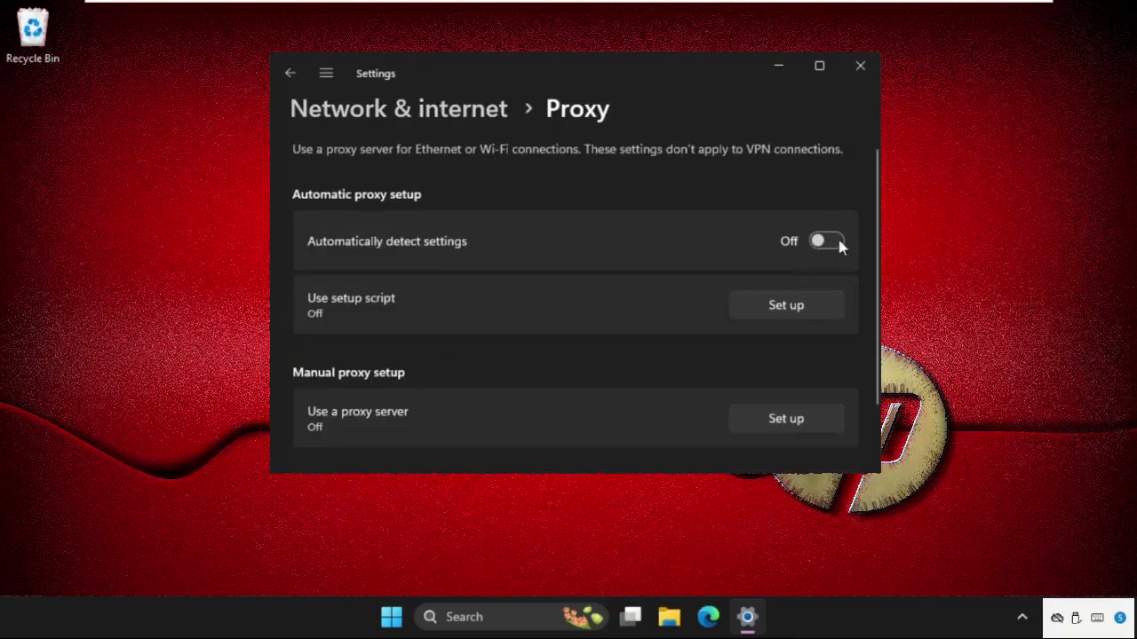
{"action": "left_click", "coordinate": [291, 73]}
- Perform a Network reset from the Advanced network settings, confirm it, dismiss the shutdown notice and close Settings
{"action": "scroll", "coordinate": [410, 289], "scroll_direction": "down", "scroll_amount": 4}
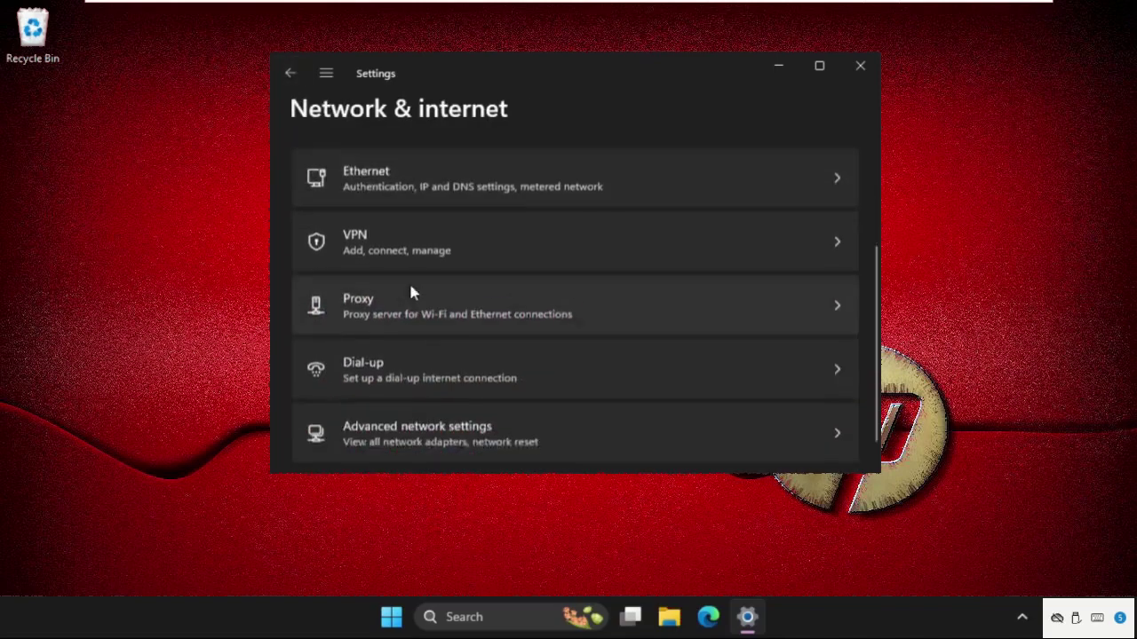
{"action": "left_click", "coordinate": [436, 414]}
{"action": "scroll", "coordinate": [434, 400], "scroll_direction": "down", "scroll_amount": 2}
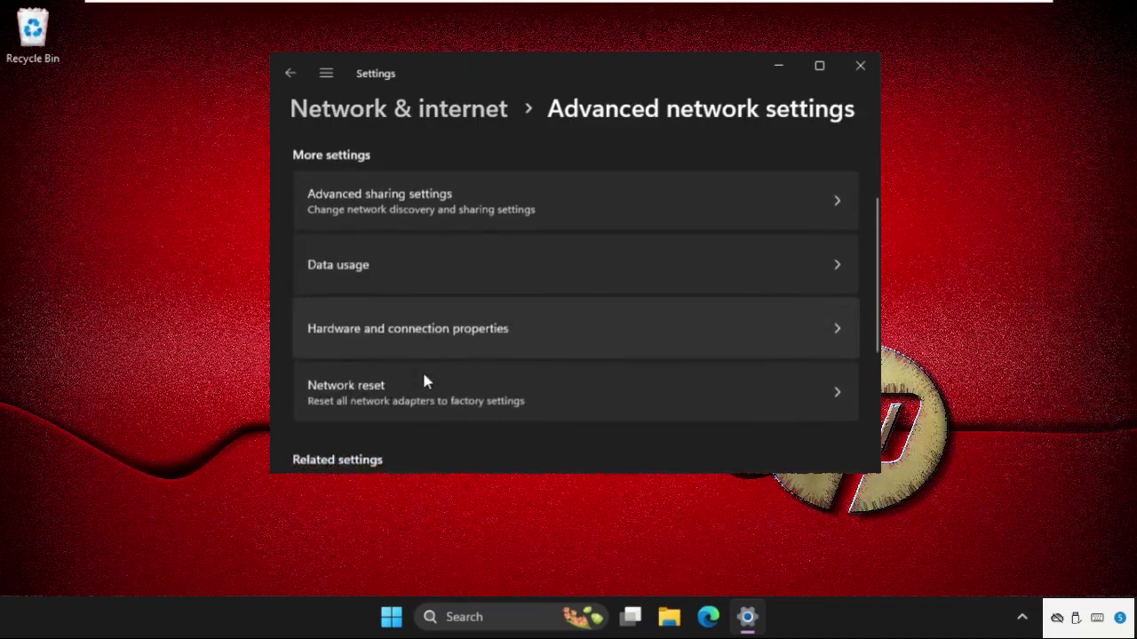
{"action": "left_click", "coordinate": [358, 355]}
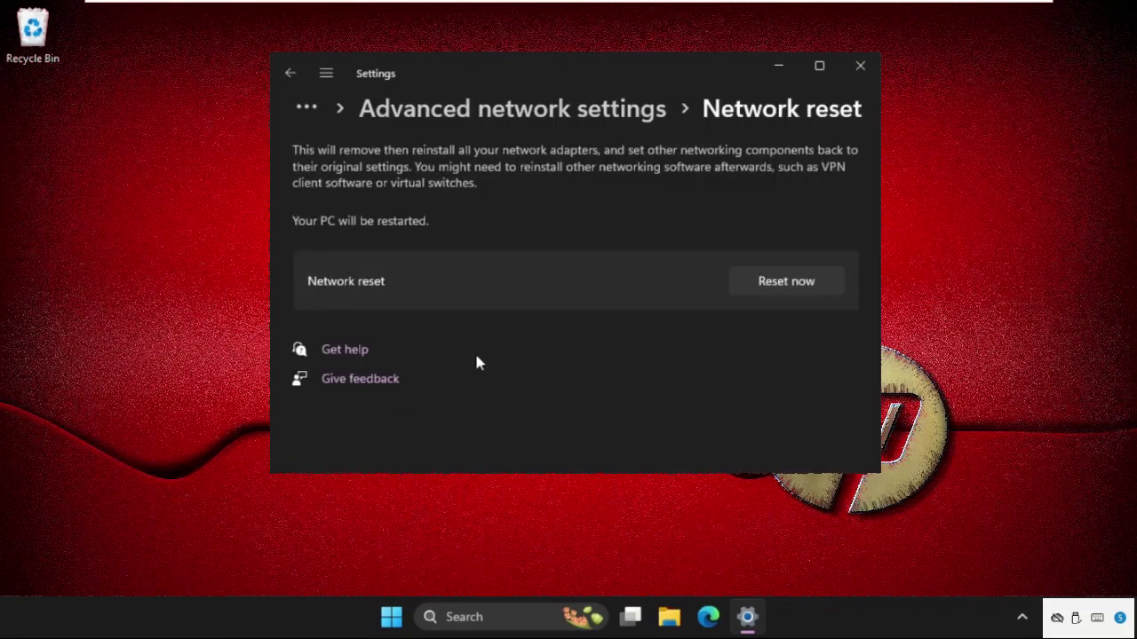
{"action": "left_click", "coordinate": [793, 286]}
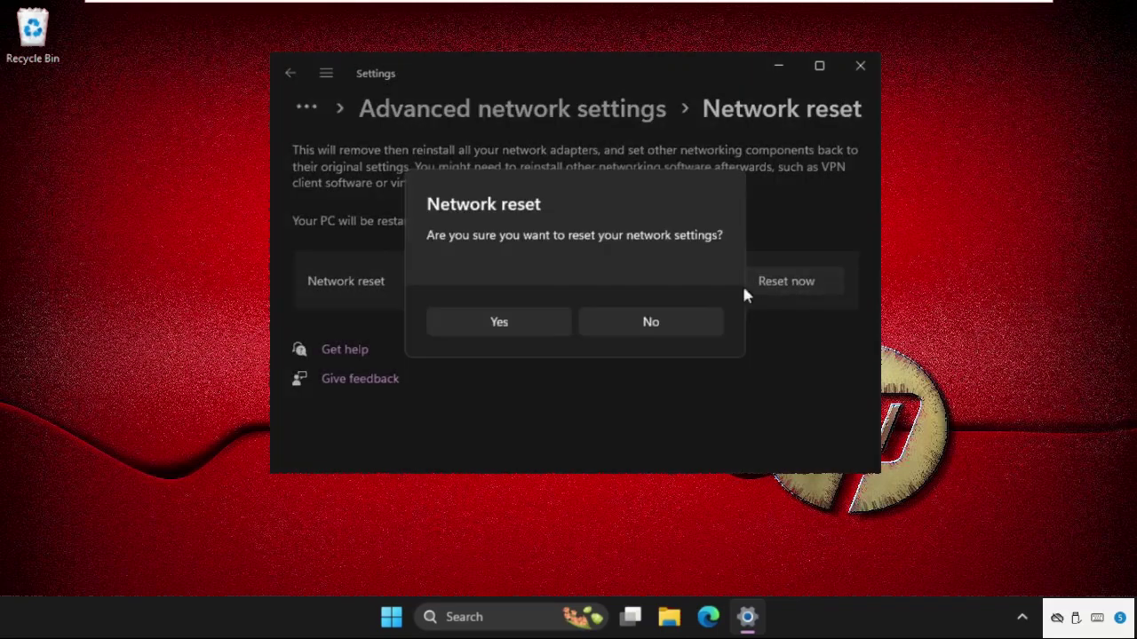
{"action": "left_click", "coordinate": [533, 325]}
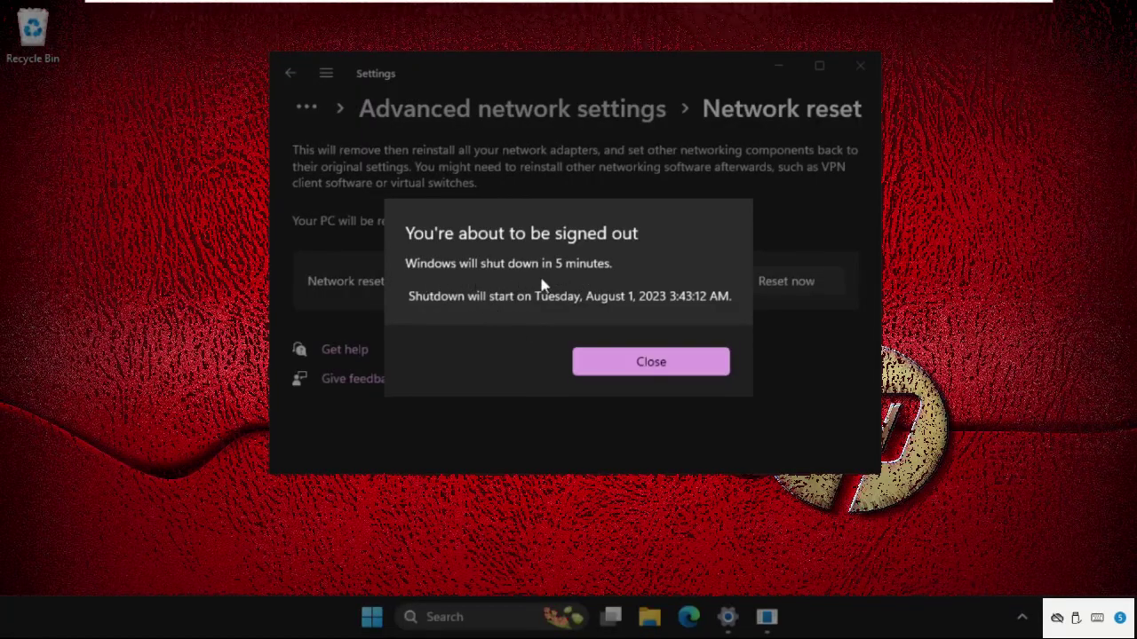
{"action": "left_click", "coordinate": [633, 359]}
{"action": "left_click", "coordinate": [856, 67]}
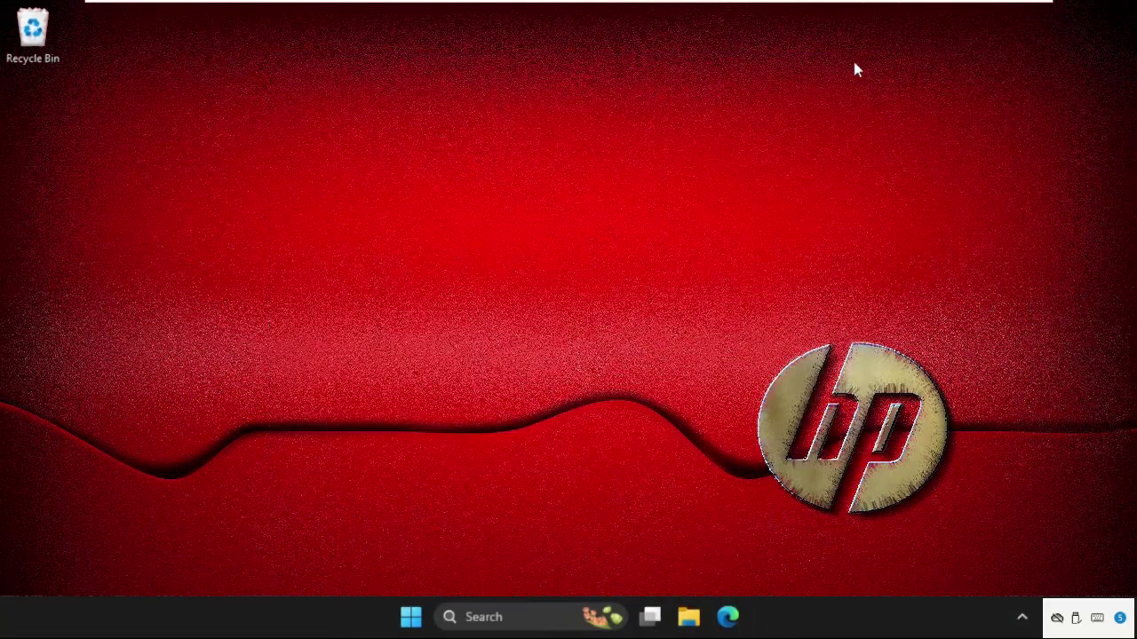
- Restart the computer
{"action": "left_click", "coordinate": [411, 622]}
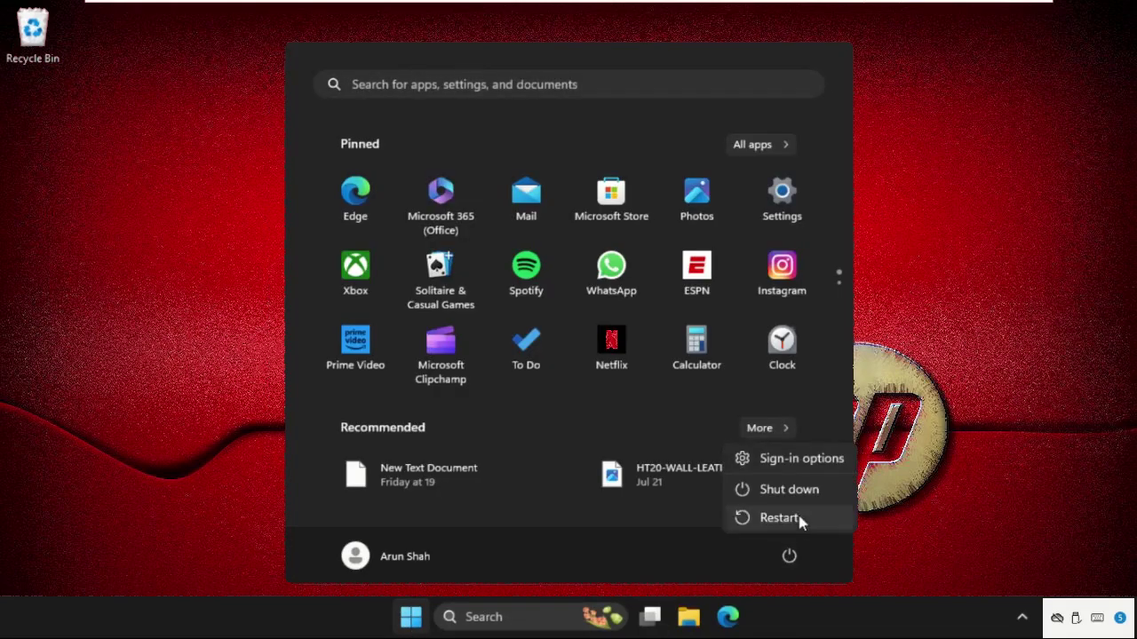